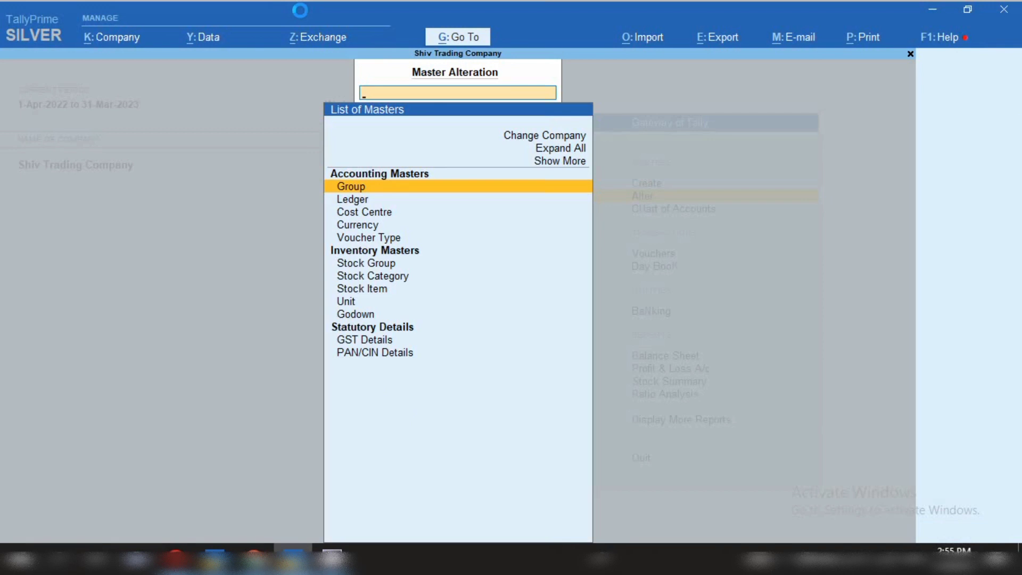
- Open the Suman Education Hub ledger for alteration from the ledger masters
key(Down)
key(Return)
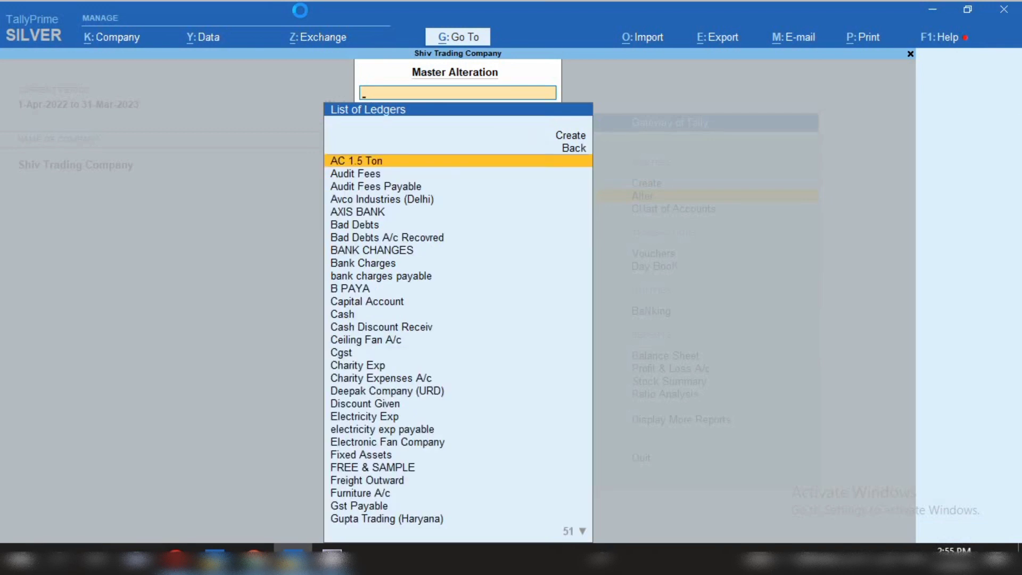
text(SU)
key(Down)
key(Down)
key(Down)
key(Return)
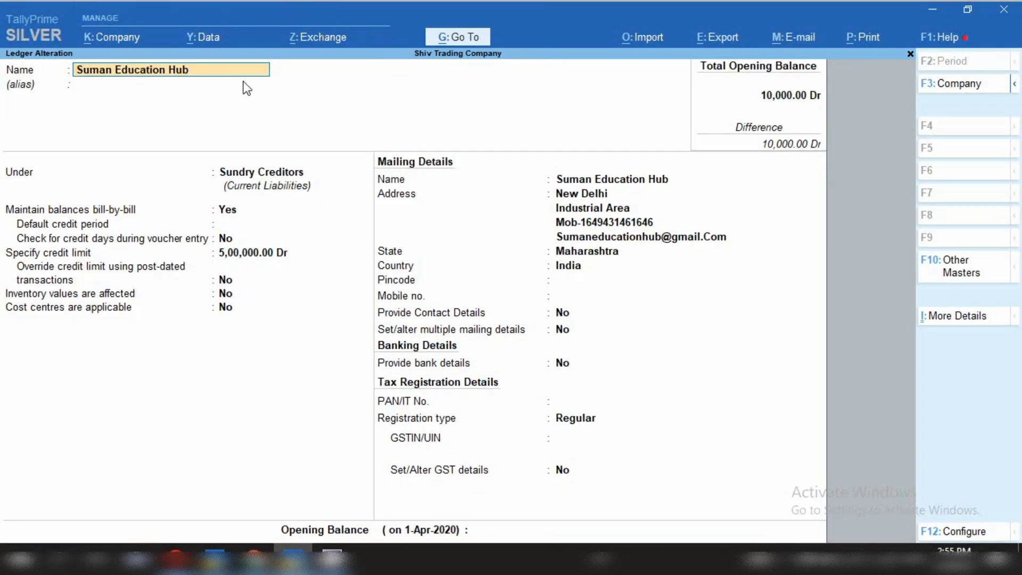
- Review the Suman Education Hub ledger's group, bill-by-bill, credit and mailing settings, and leave it without saving
key(Return)
key(Return)
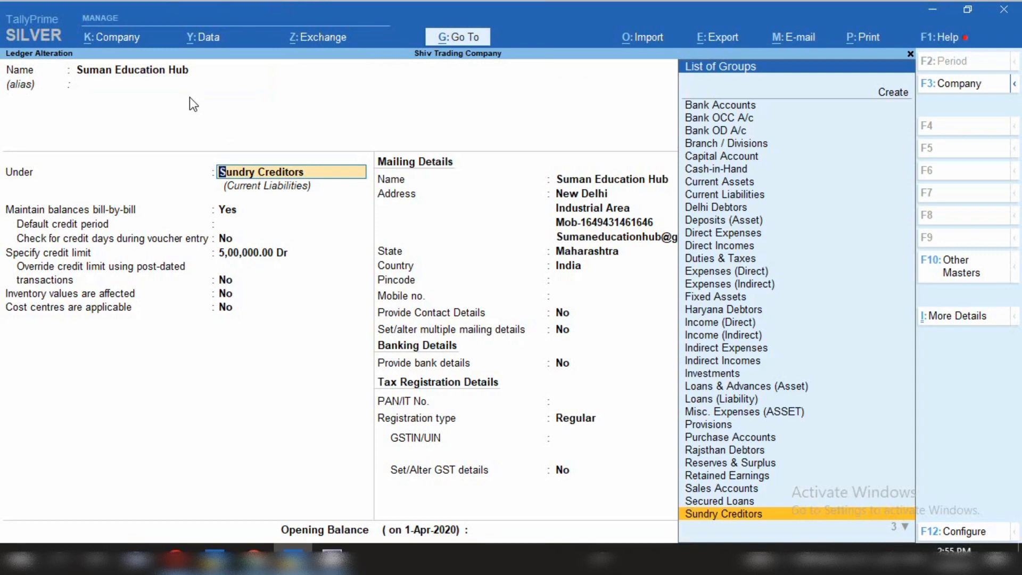
key(Return)
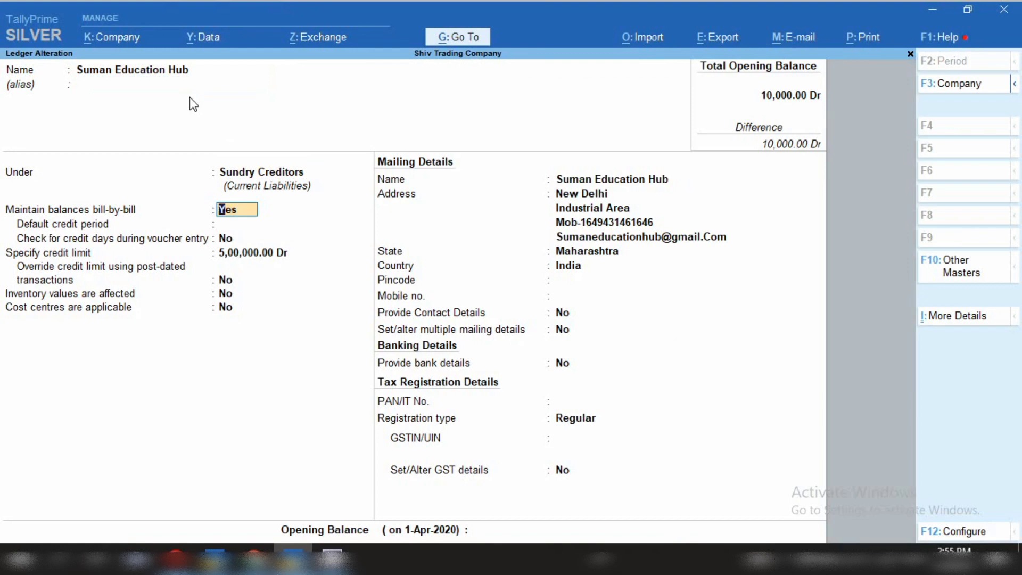
key(Return)
key(Return)
key(Return)
key(Return)
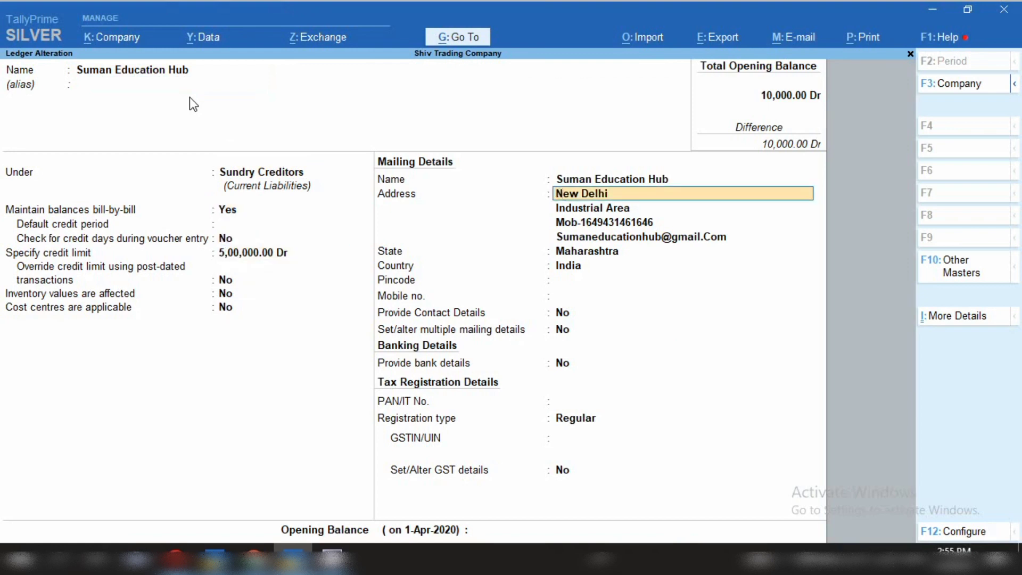
key(Return)
key(Return)
key(Return)
key(Return)
key(Return)
key(Return)
key(Return)
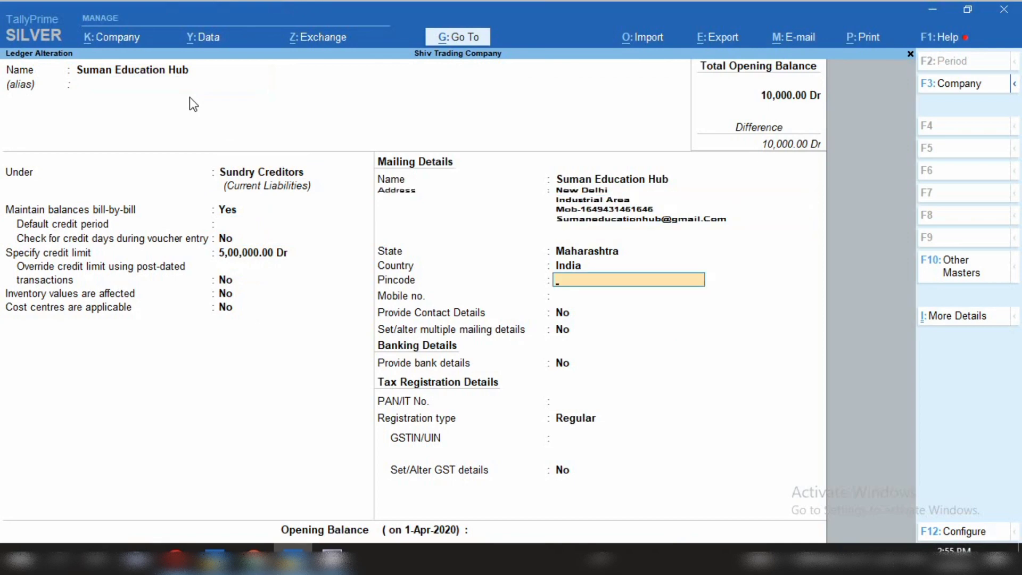
key(Escape)
text(y)
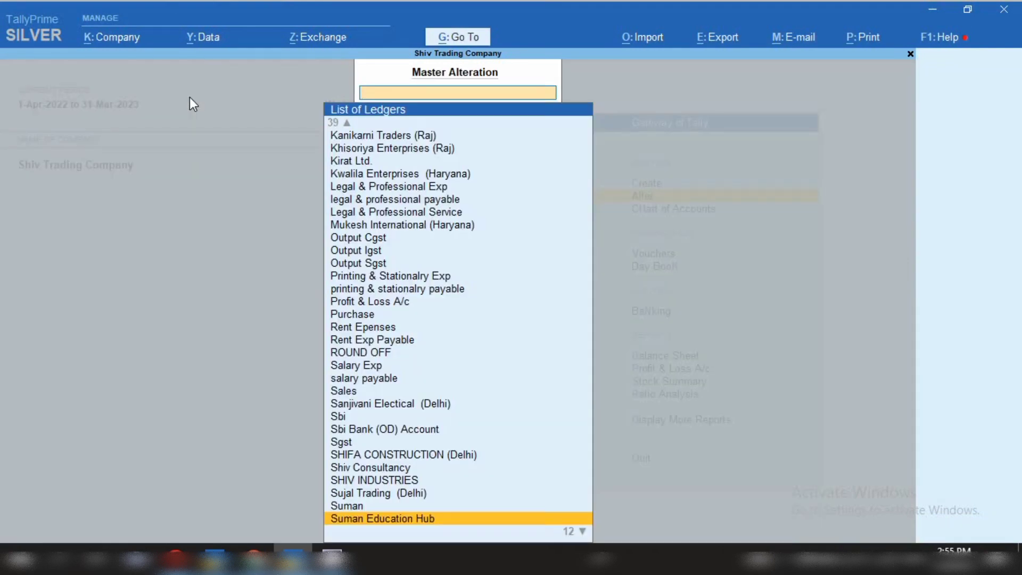
- Open the Purchase ledger and review its group, inventory, GST applicability and type of supply, leaving without changes
text(PUR)
key(Return)
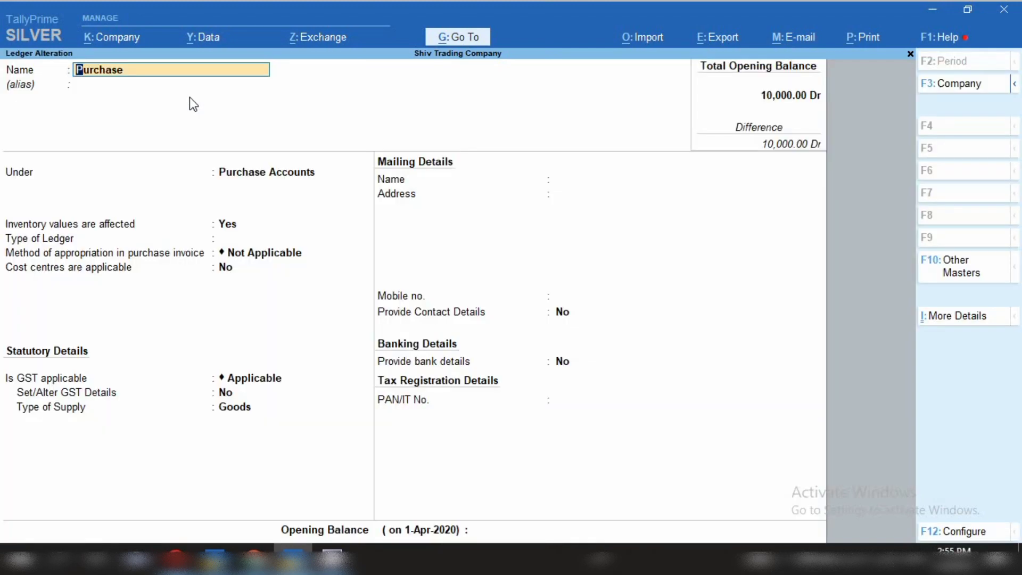
key(Return)
key(Return)
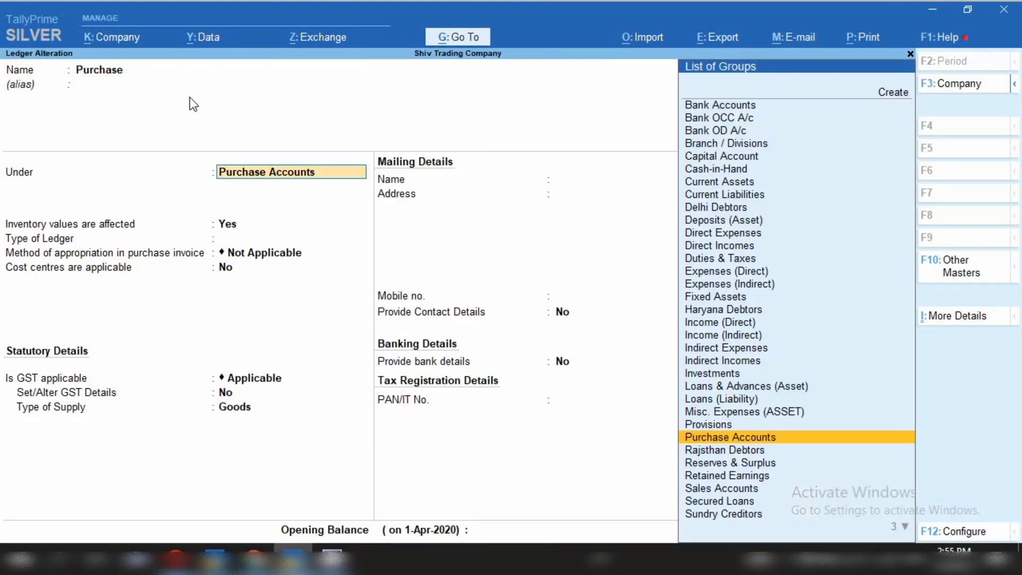
key(Return)
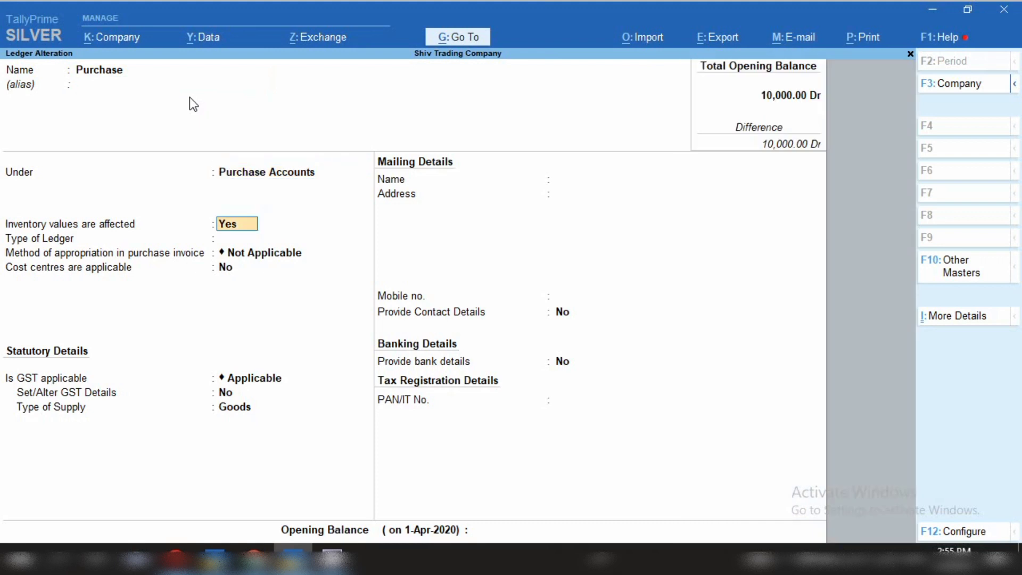
key(Return)
key(Return)
key(Return)
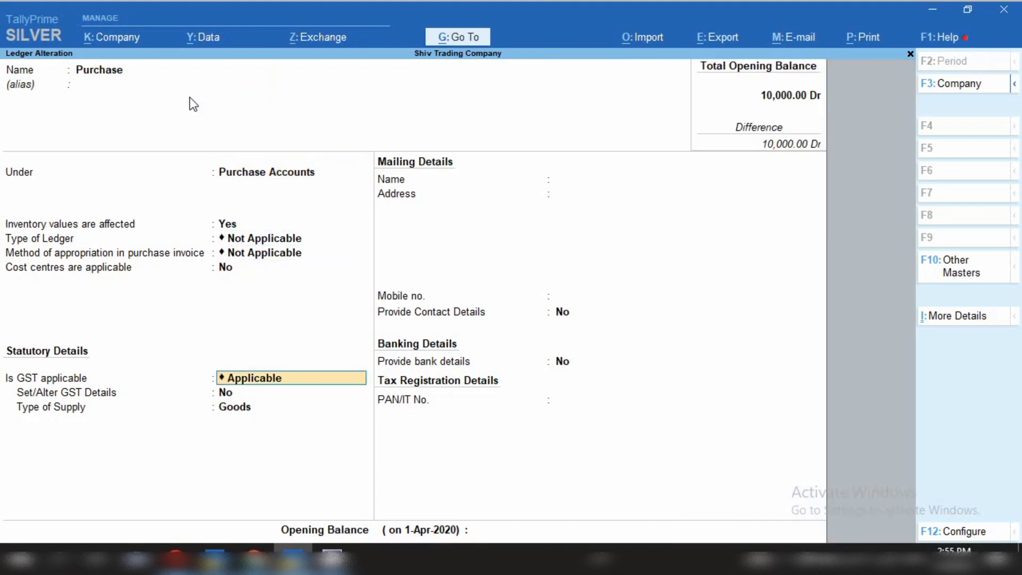
key(Return)
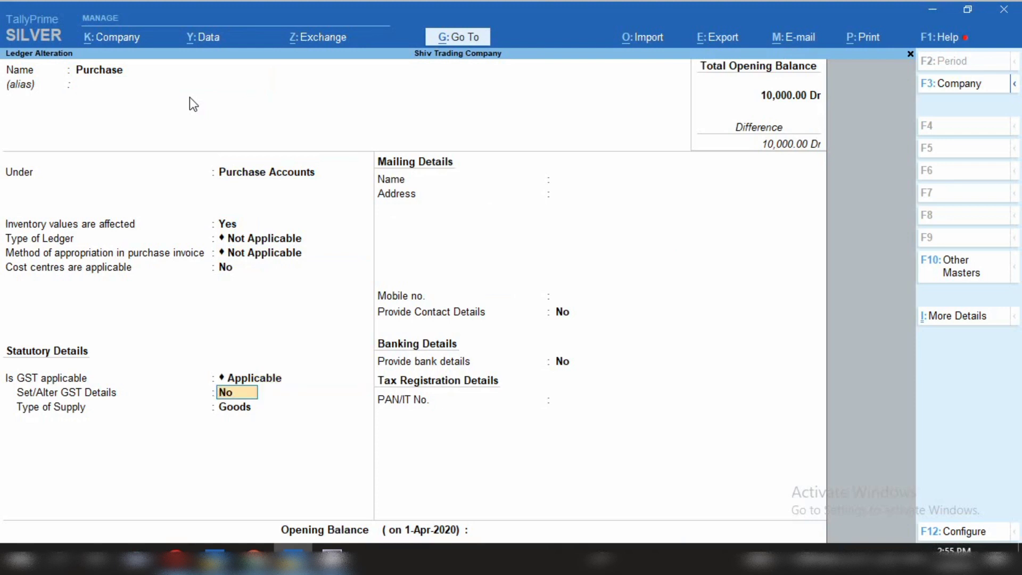
key(Return)
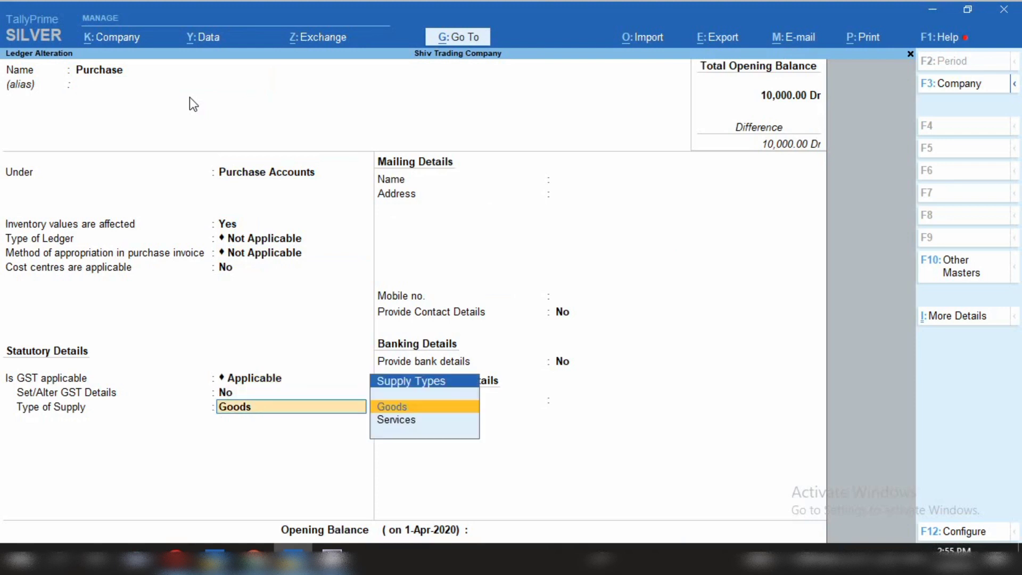
key(BackSpace)
key(Escape)
- Open the Input Igst ledger and review its group, type of duty/tax and tax type, leaving without changes
text(i)
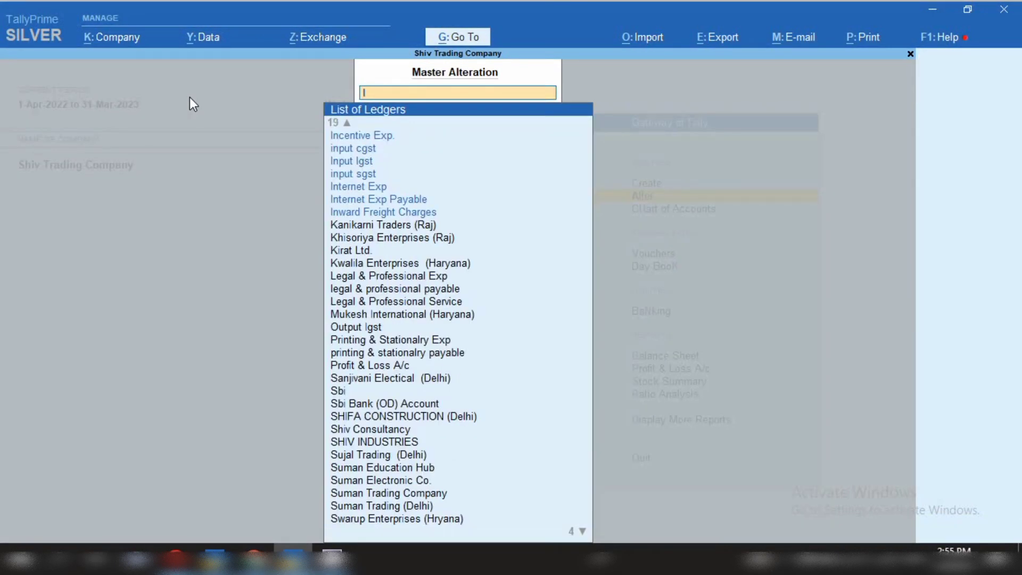
text(GS)
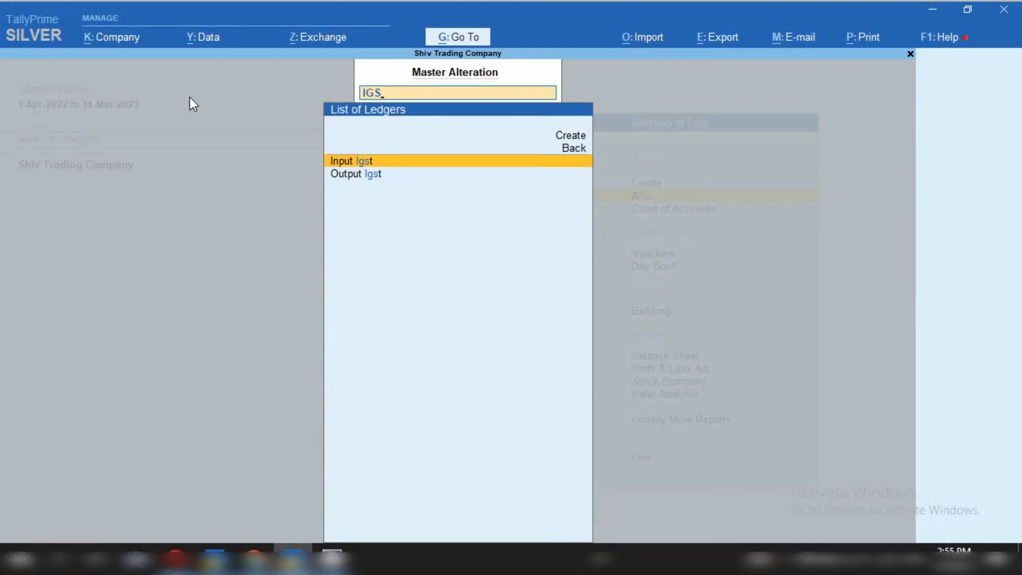
key(Return)
key(Return)
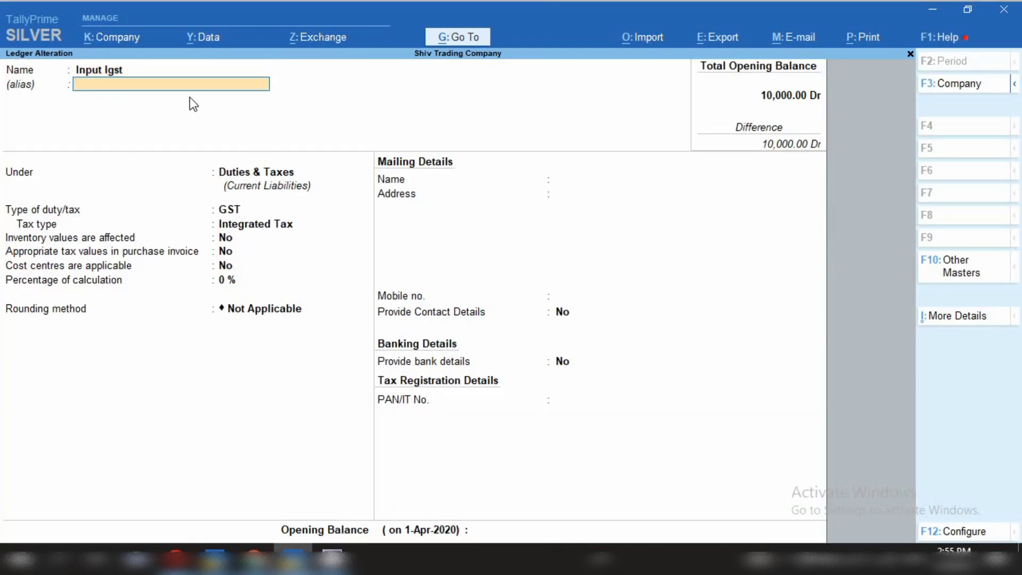
key(Return)
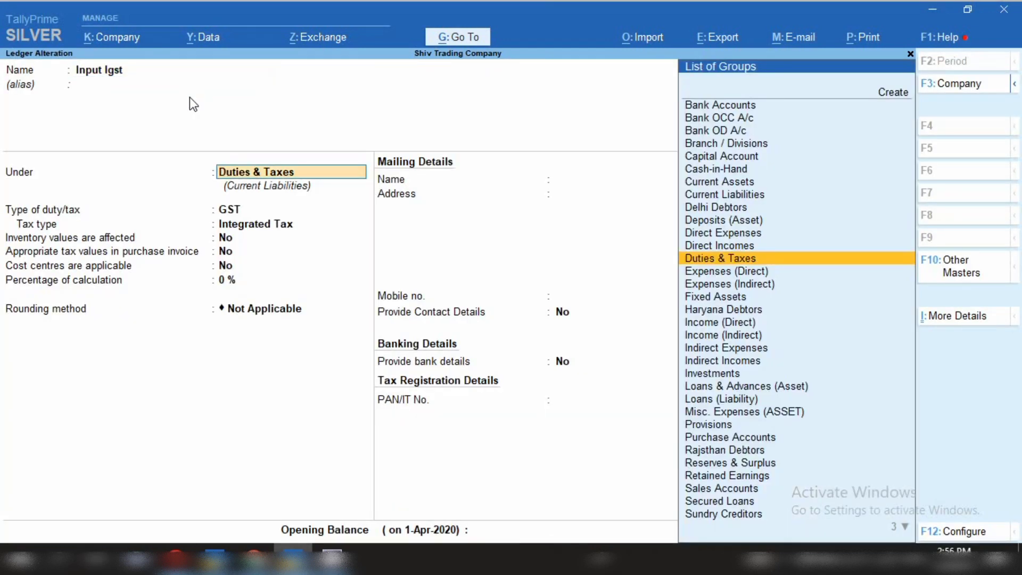
key(Return)
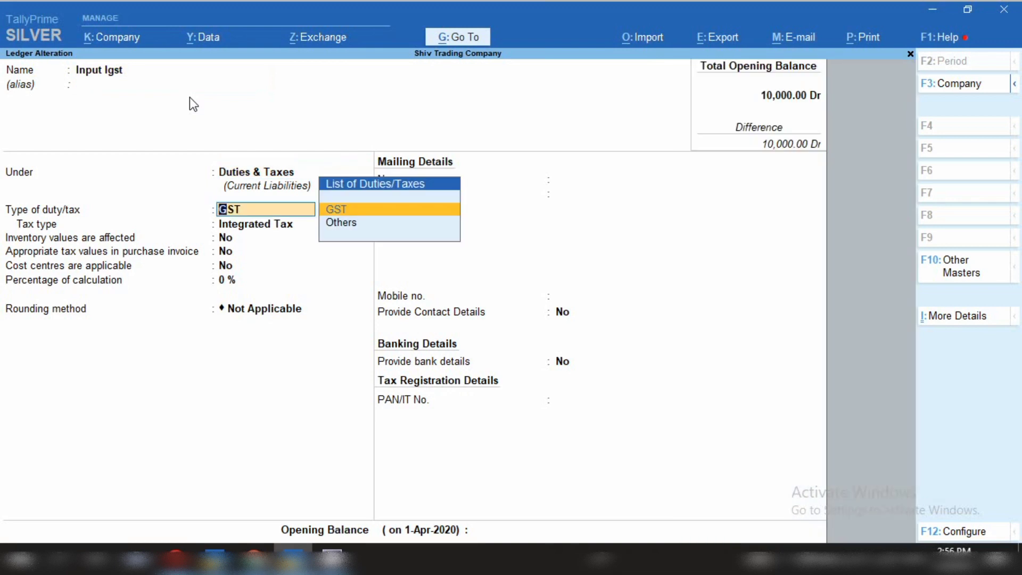
key(Return)
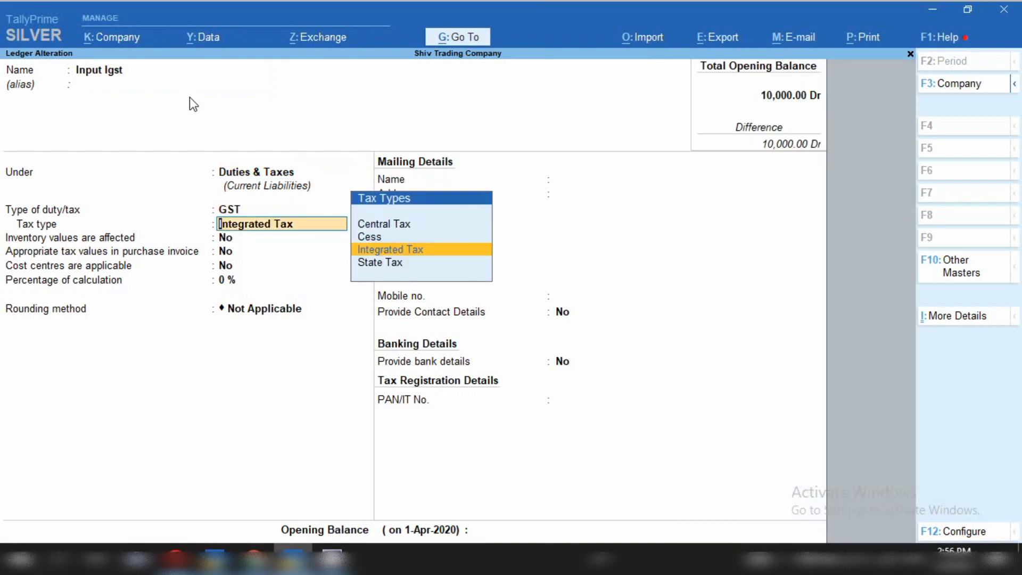
key(BackSpace)
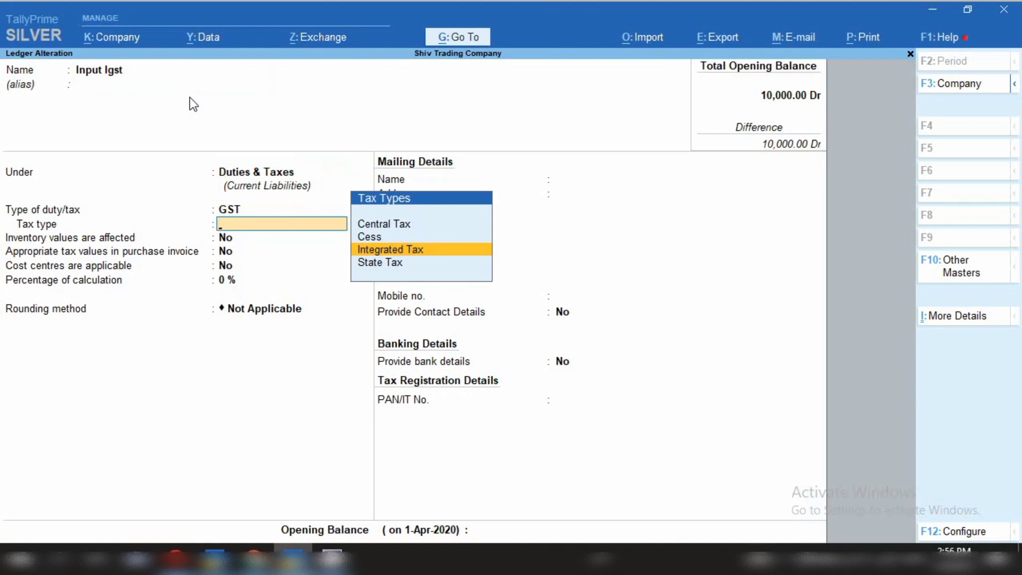
key(Escape)
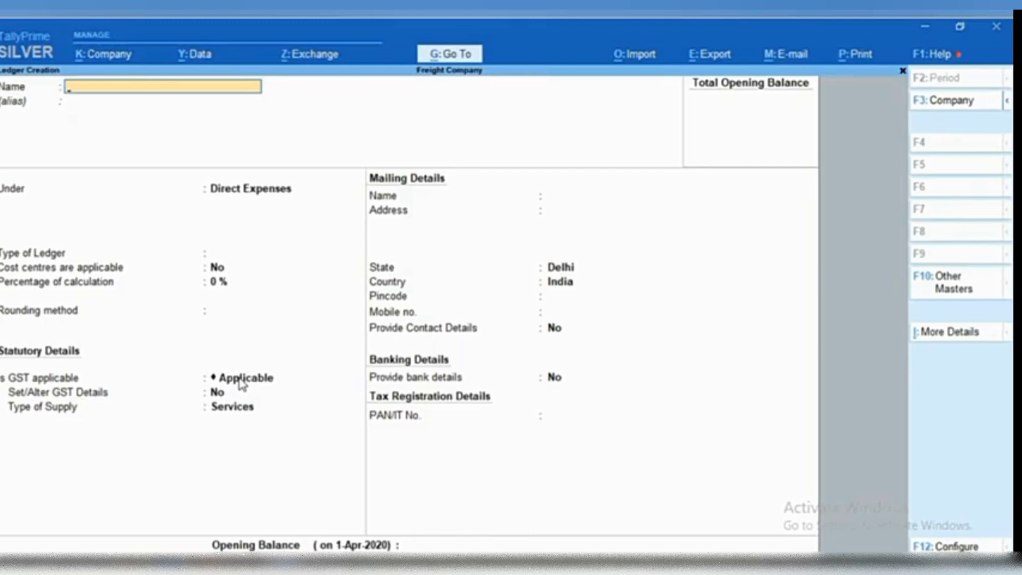
- Name the new ledger Inward Freight Chargs, keeping it under Direct Expenses with type of ledger and rounding method Not Applicable
text(Inward freight Charges)
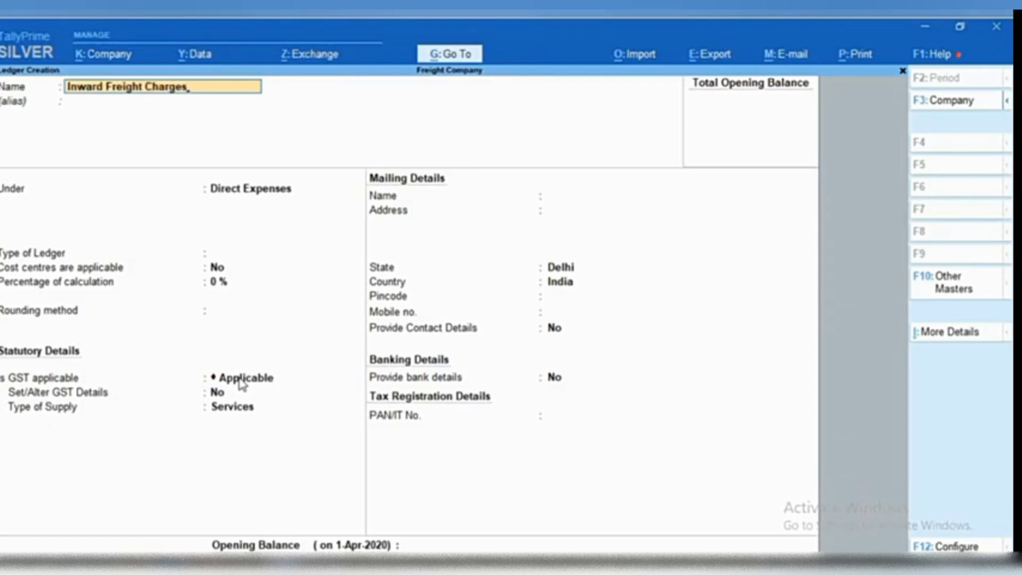
key(Return)
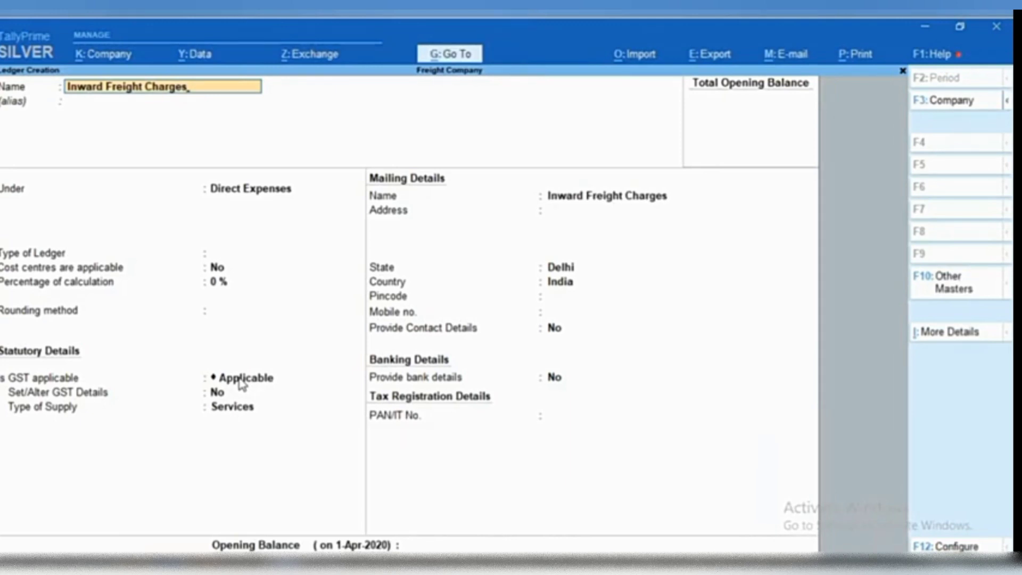
key(BackSpace)
key(Return)
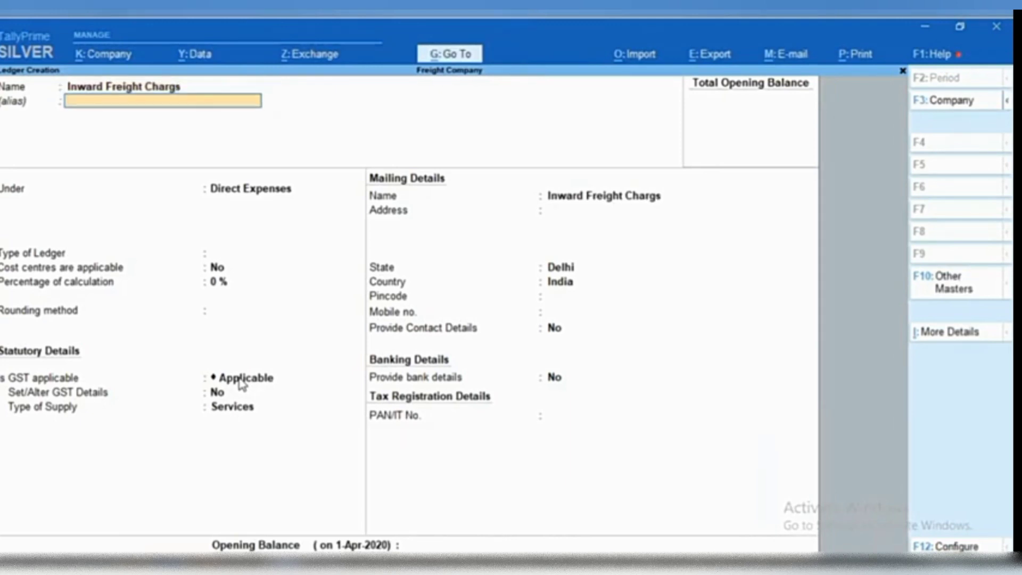
key(Return)
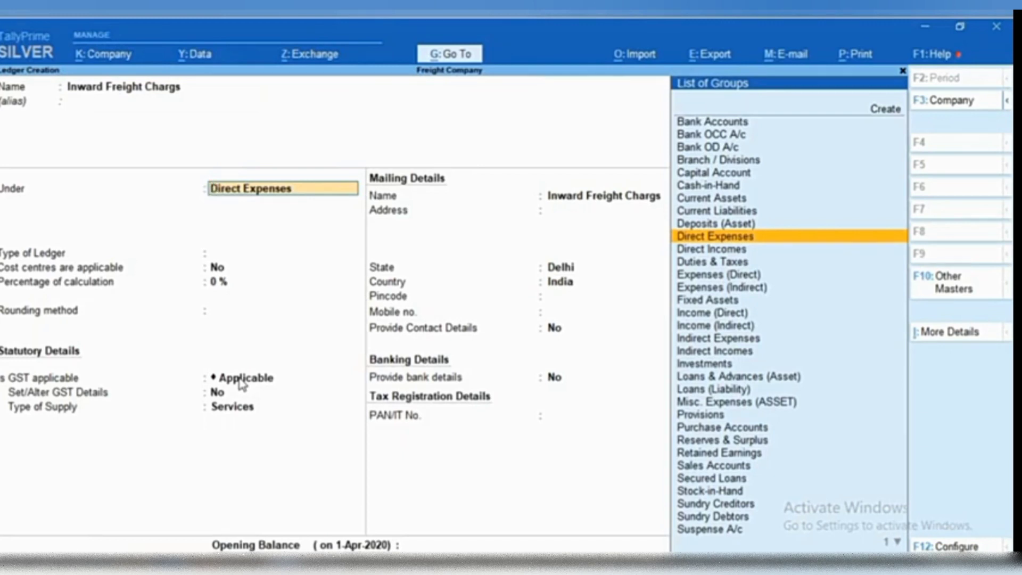
key(Return)
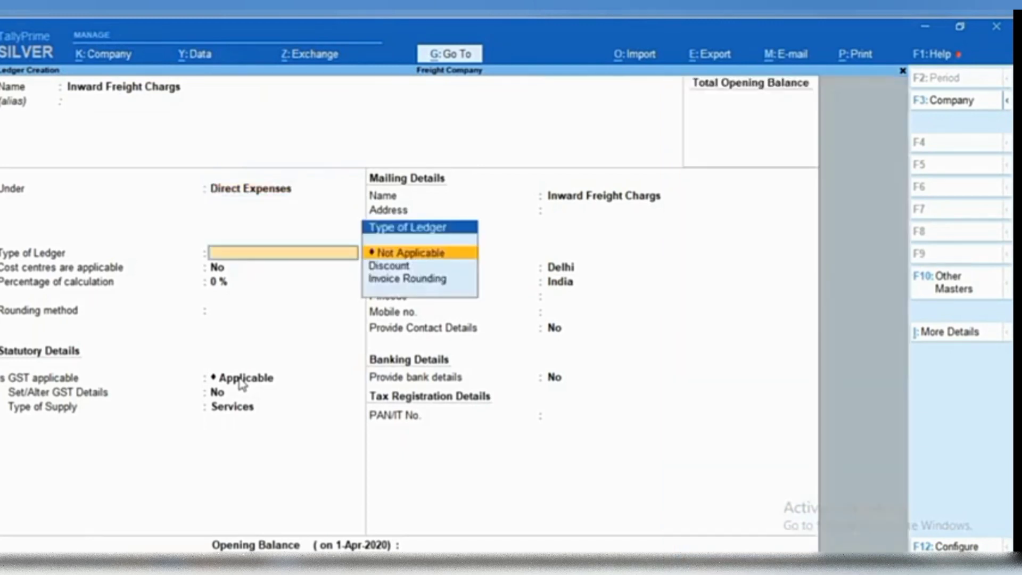
key(Return)
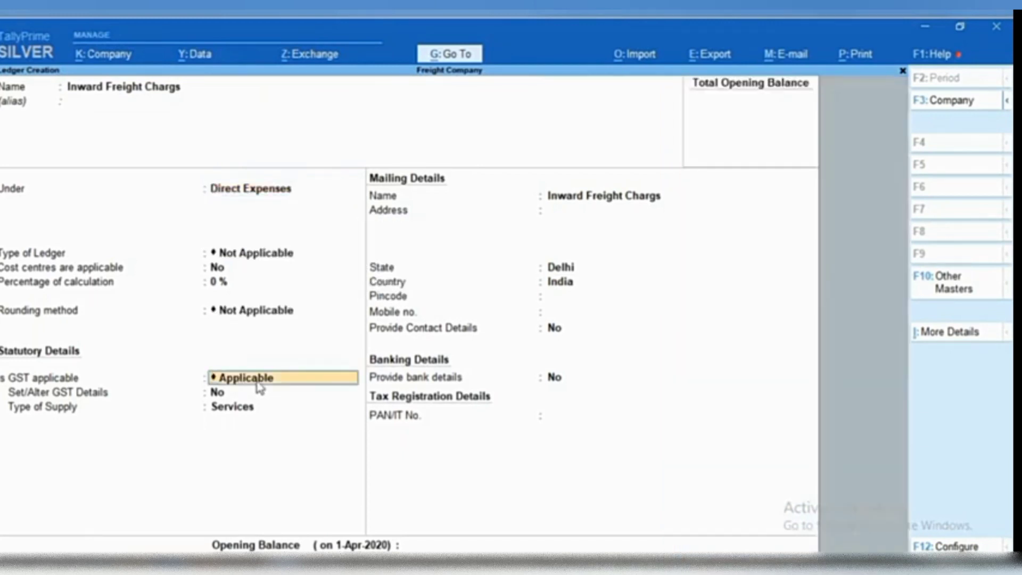
- Set GST to Not Applicable for the freight ledger, and include it in GST assessable value, appropriated to Goods based on value
text(N)
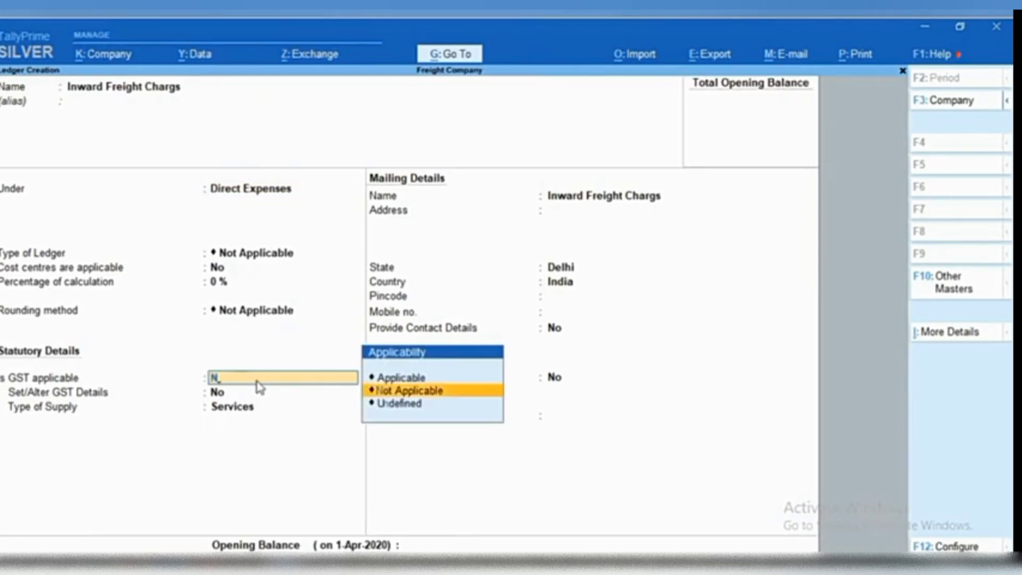
key(Return)
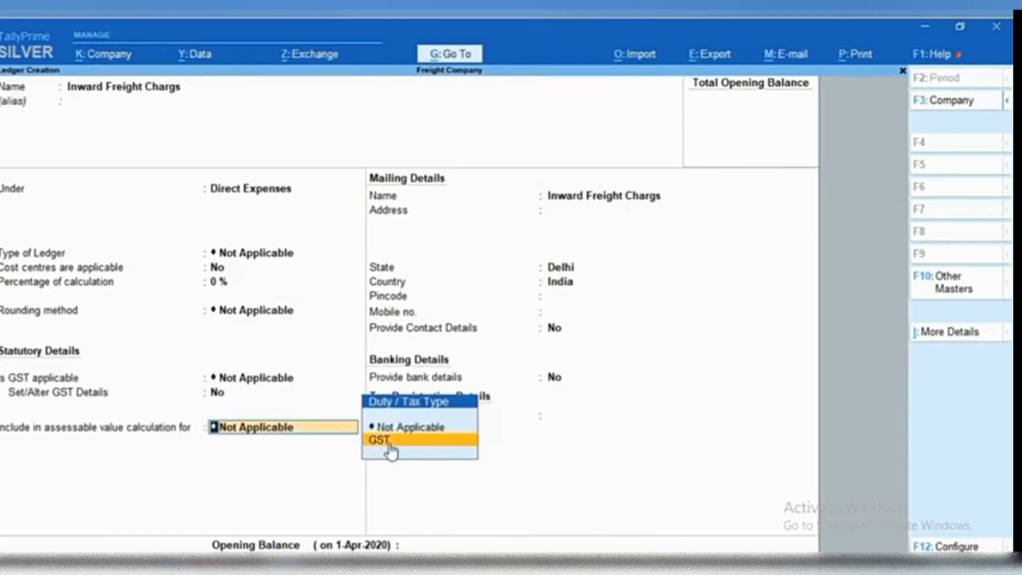
key(Return)
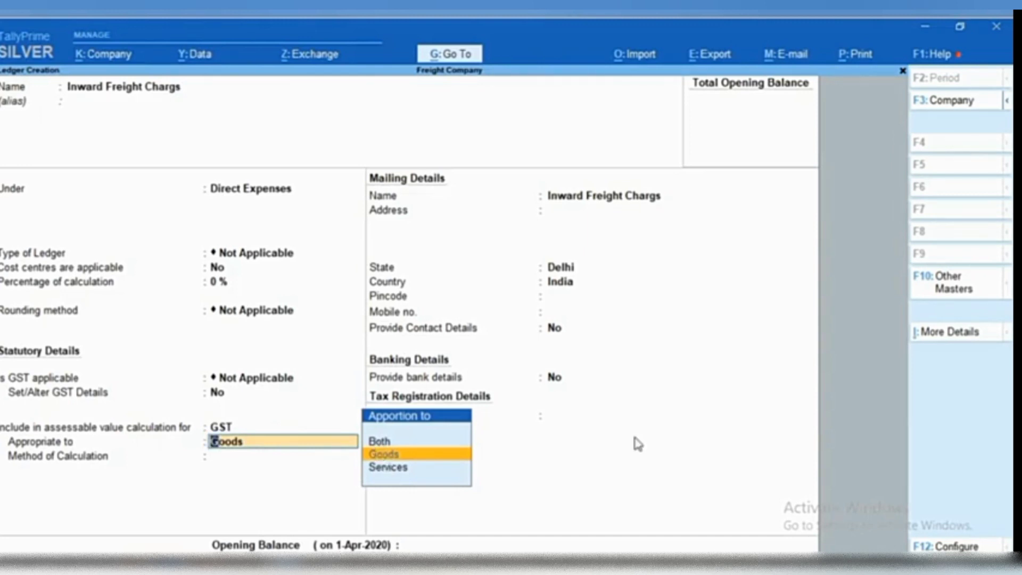
key(Return)
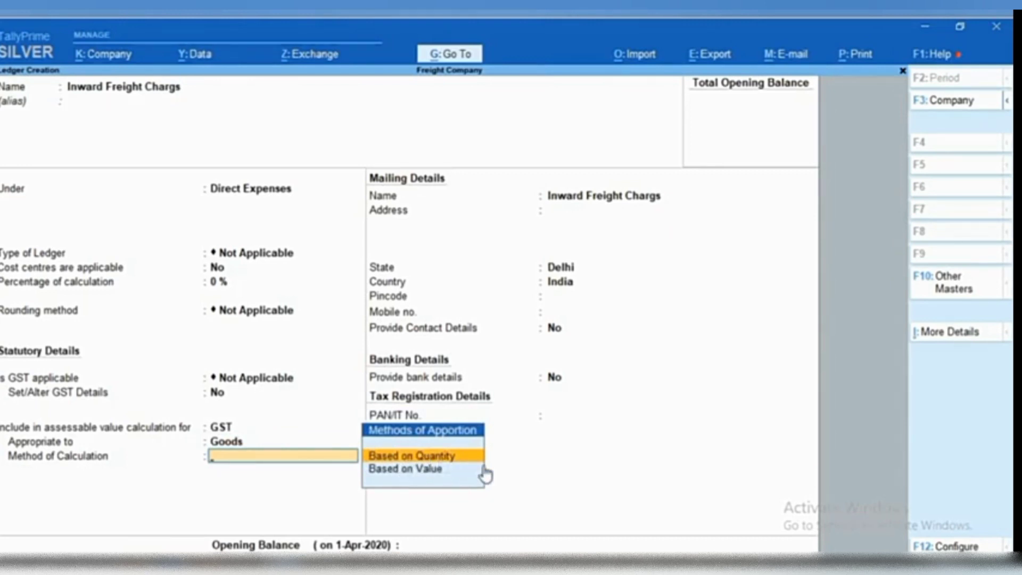
key(Down)
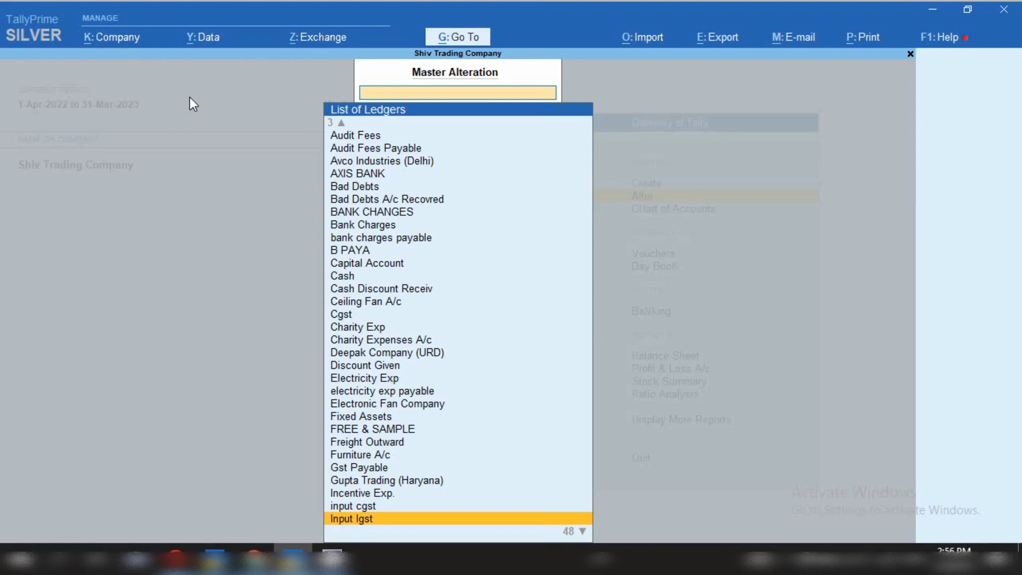
- Leave the ledger alteration list and start a new purchase voucher dated 6-Apr-2022
key(Escape)
key(Escape)
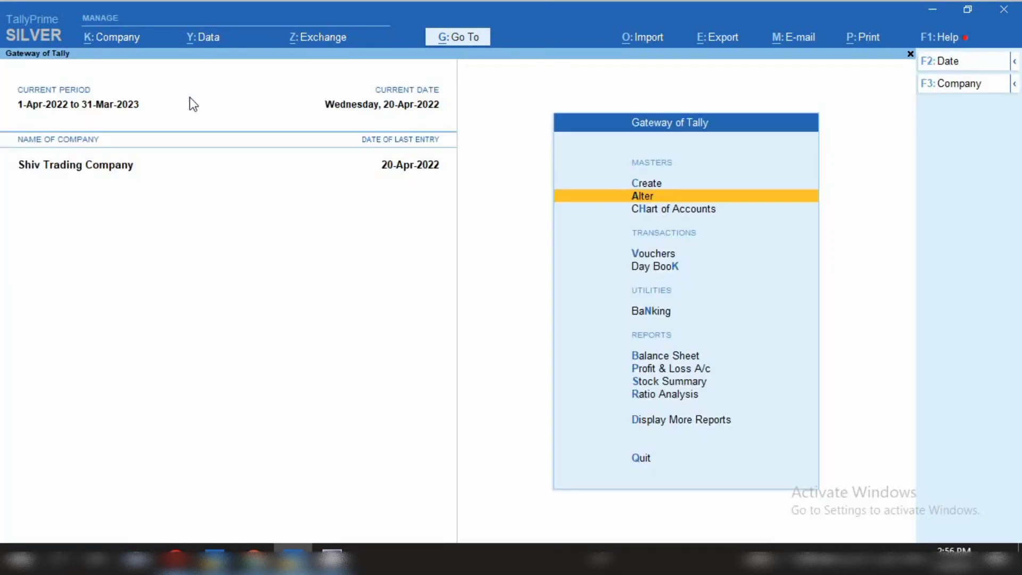
key(v)
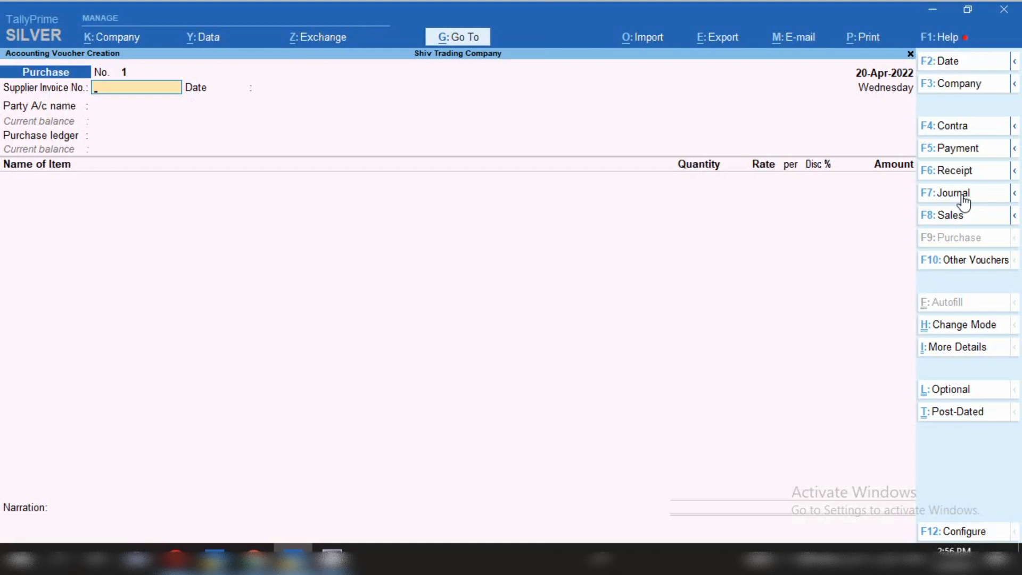
key(F2)
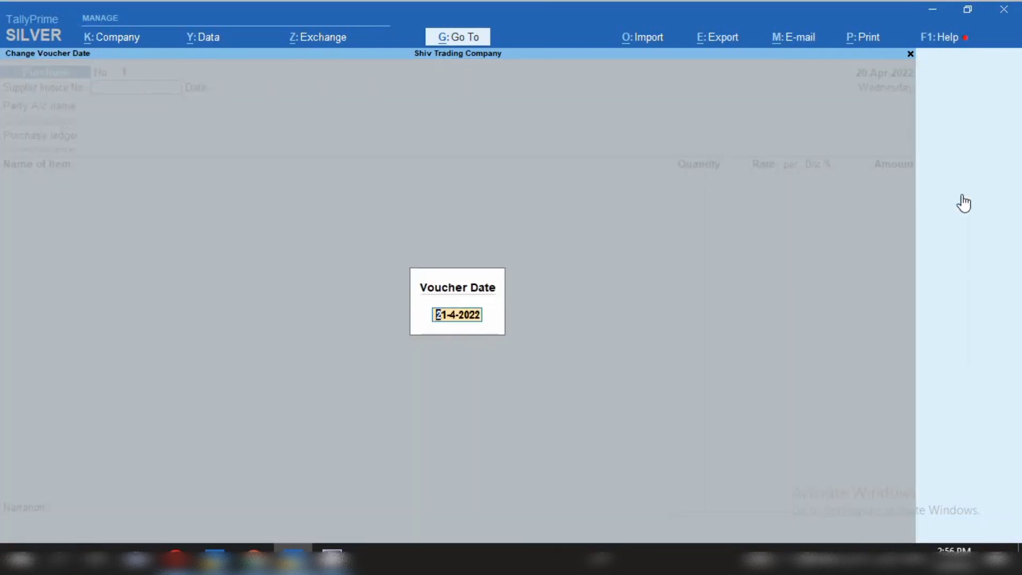
text(6.4.22)
key(Return)
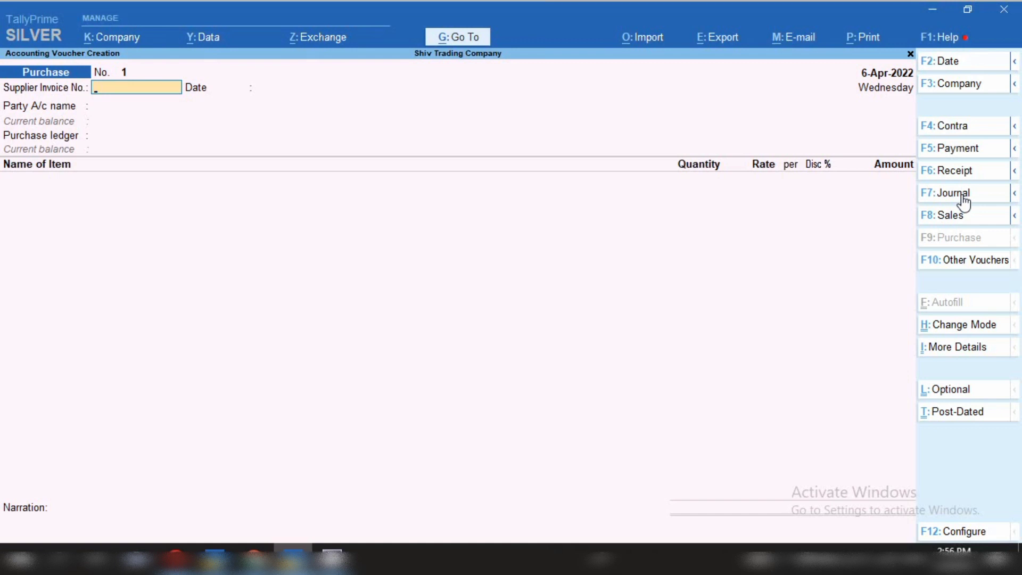
- Enter supplier invoice number 65894 with invoice date 6-Apr-2022 on the purchase voucher
text(65894)
key(Return)
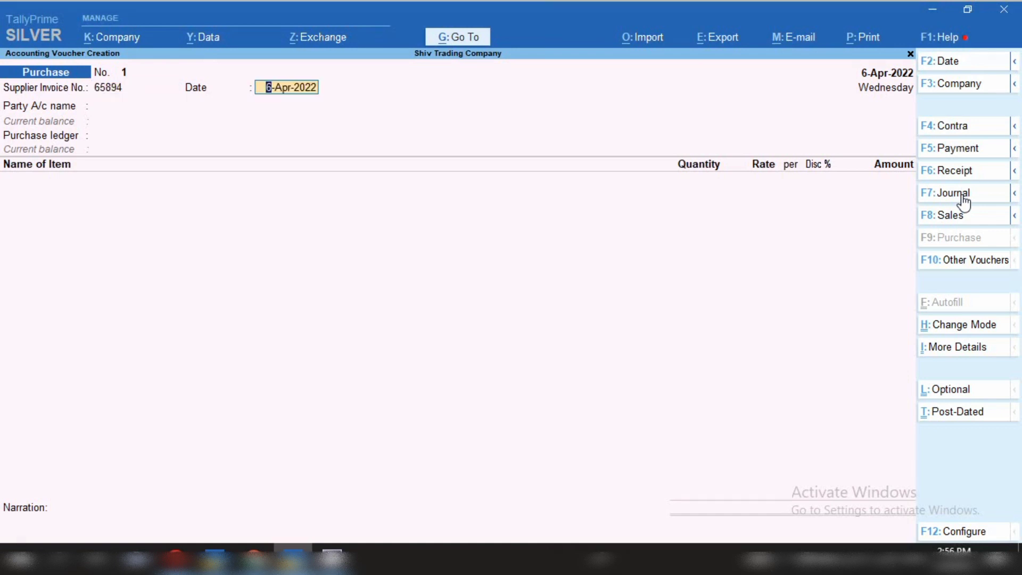
key(Return)
- Choose Suman Education Hub as the party, accepting its default receipt and party details, and select Purchase as the purchase ledger
text(SUM)
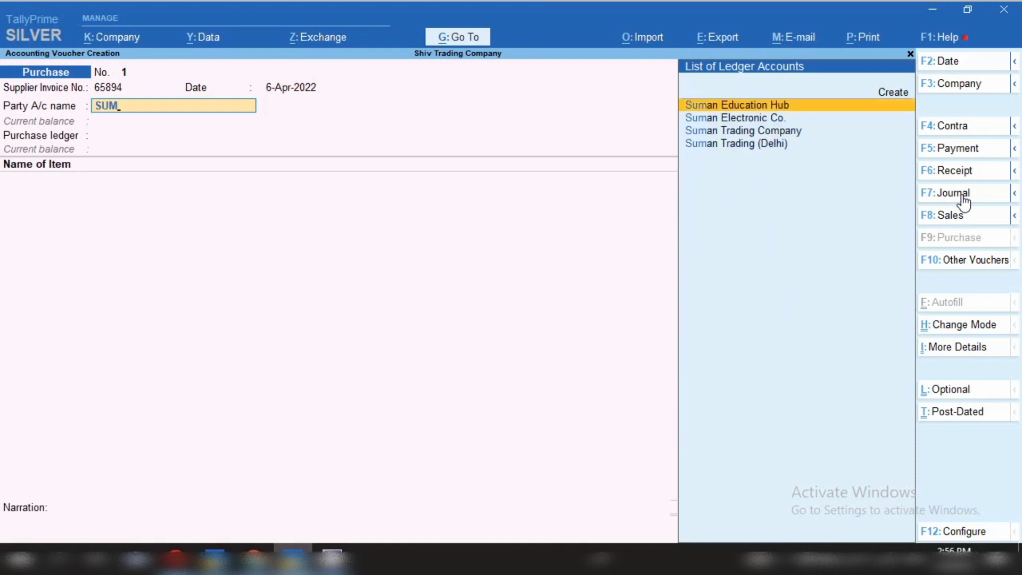
key(Return)
key(Return)
key(Return)
key(Return)
key(Return)
key(Return)
key(Return)
key(Return)
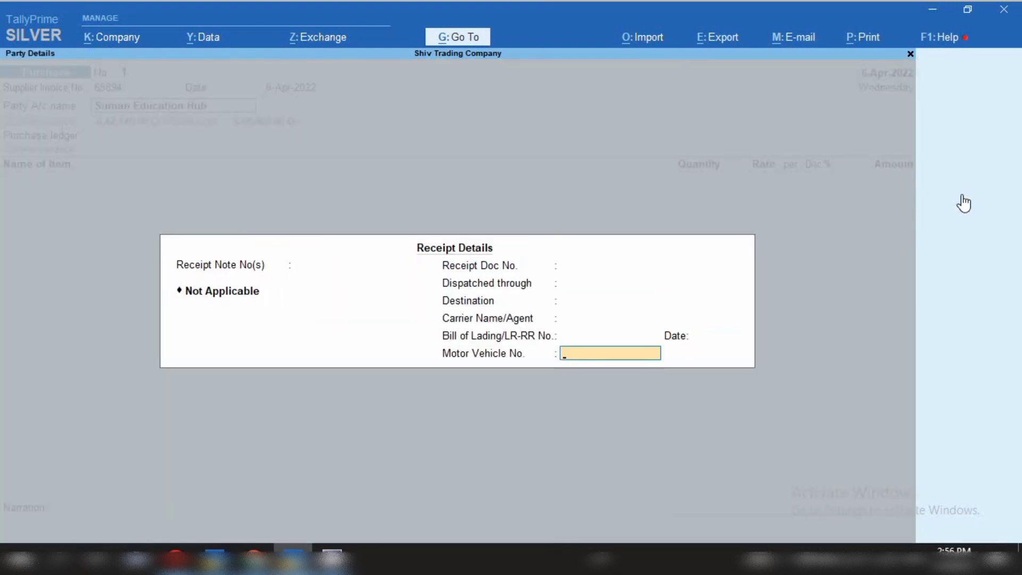
key(Return)
key(Return)
key(Return)
key(Return)
key(Return)
key(Return)
key(Return)
key(Return)
key(Return)
key(Return)
key(Return)
key(Return)
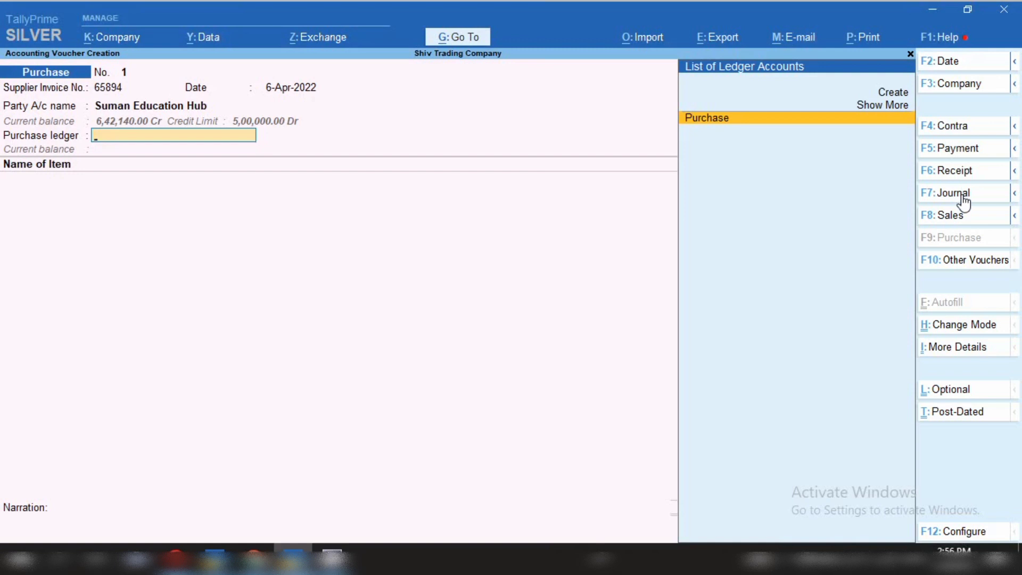
key(Return)
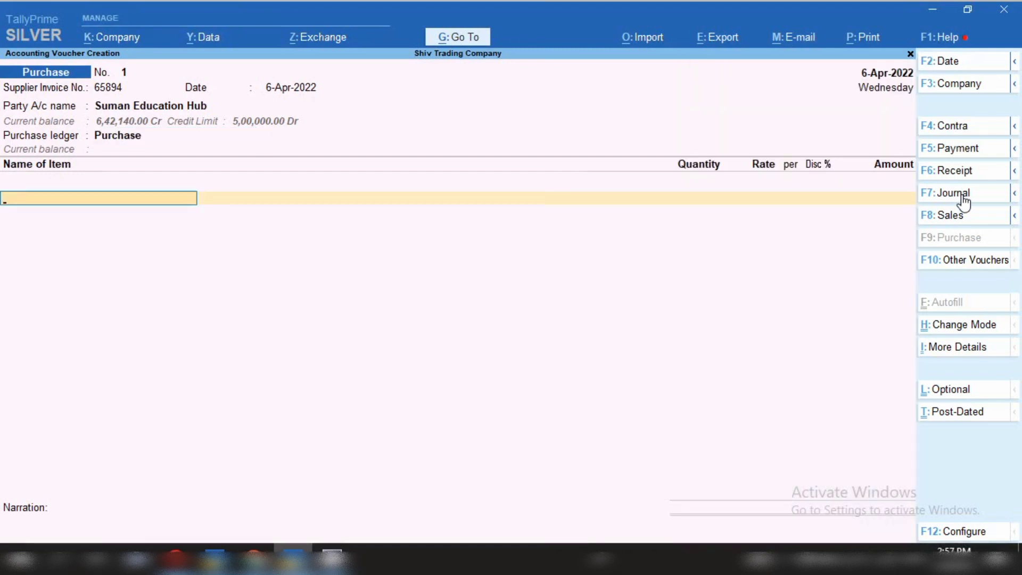
- Add the Ceiling Fan item with MRP 1,500.00/pcs, allocating 1 pcs at a rate of 1,000 to Main Location
text(fan)
key(Return)
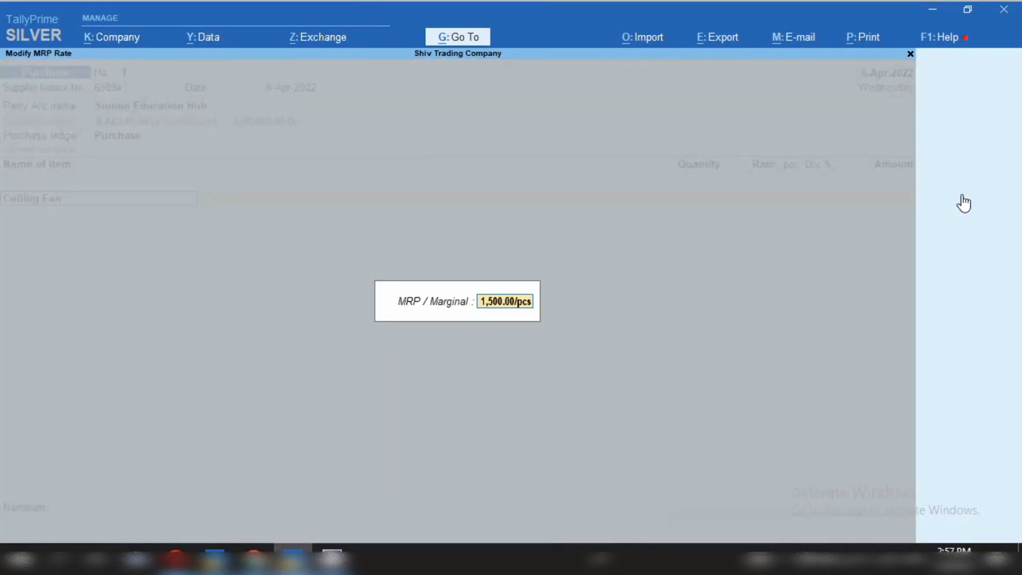
key(Return)
key(Return)
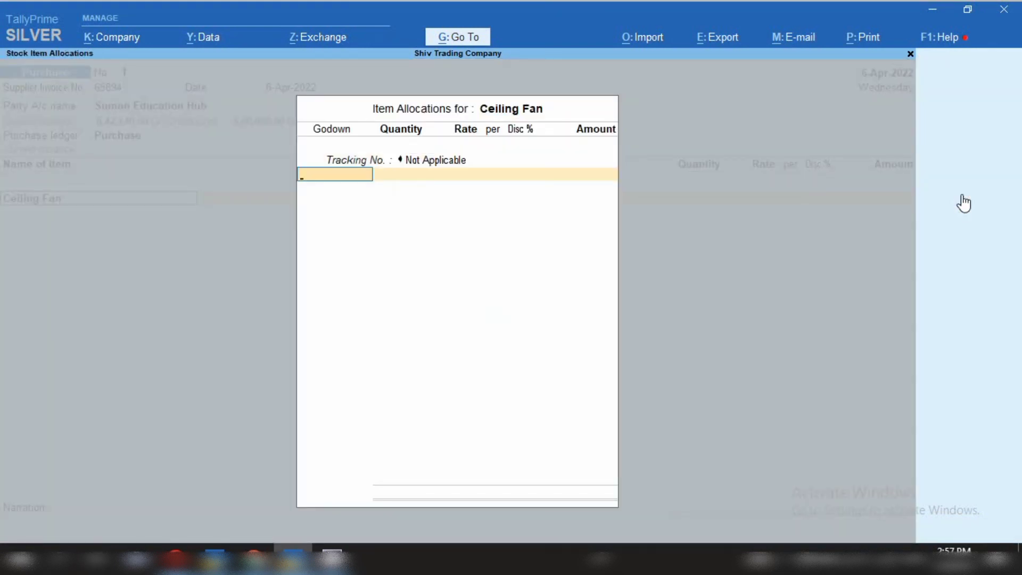
key(Return)
text(1)
key(Return)
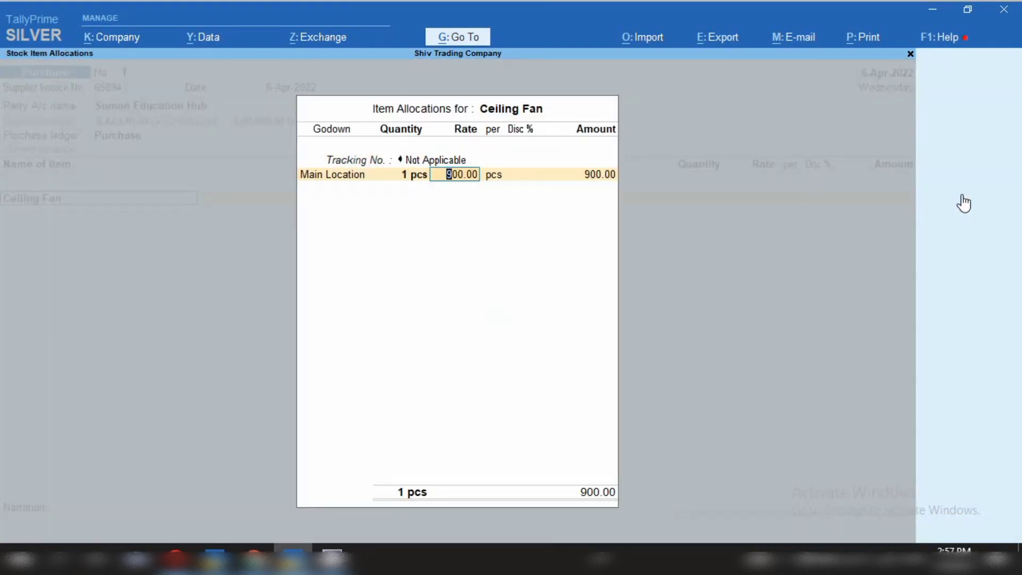
text(1000)
key(Return)
key(Return)
key(Return)
key(Return)
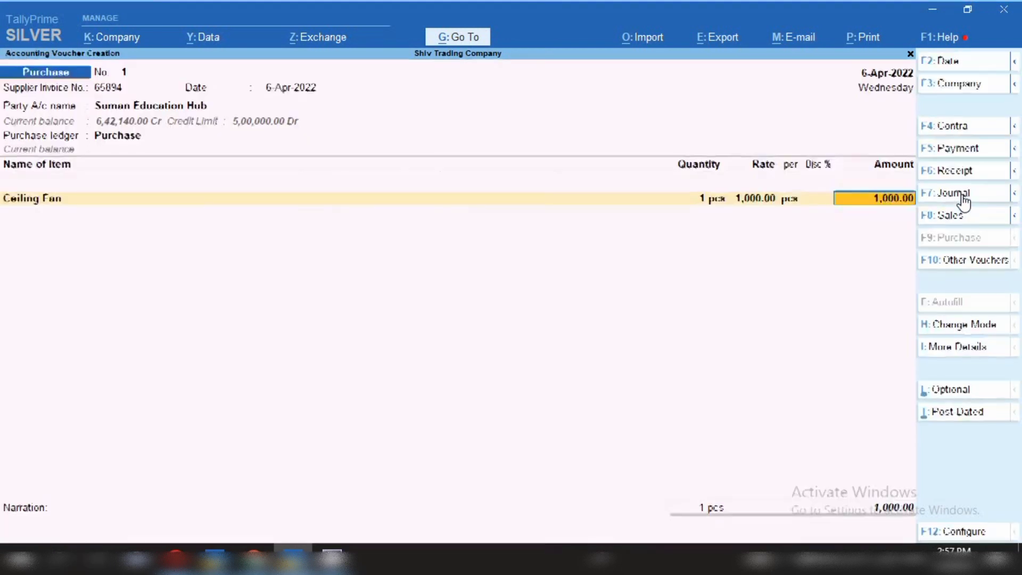
key(Return)
- Add the Lemon Grass Coffee item, allocating 2 pkt at a rate of 500 to Main Location with tracking number Not Applicable
text(CO)
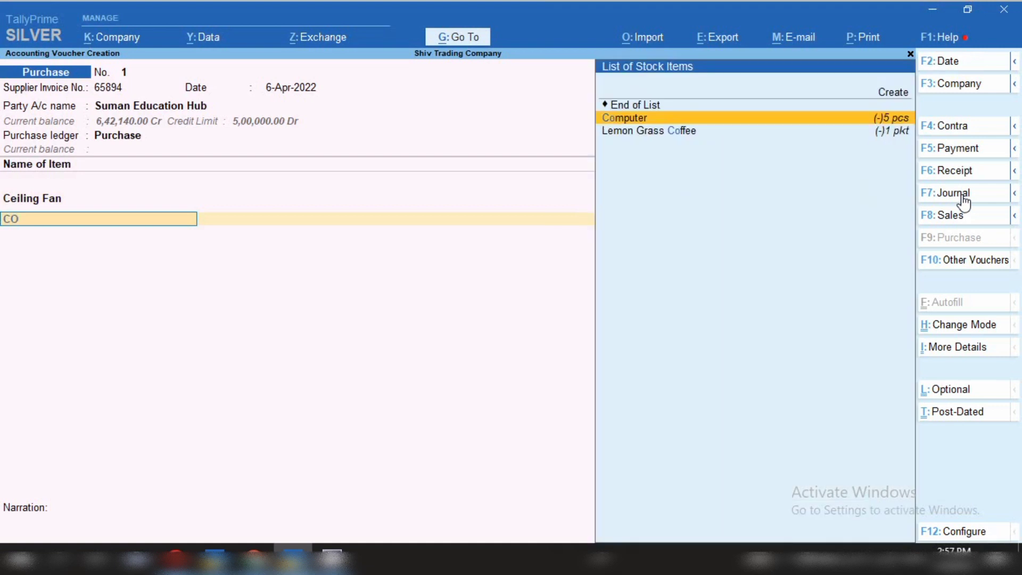
key(Down)
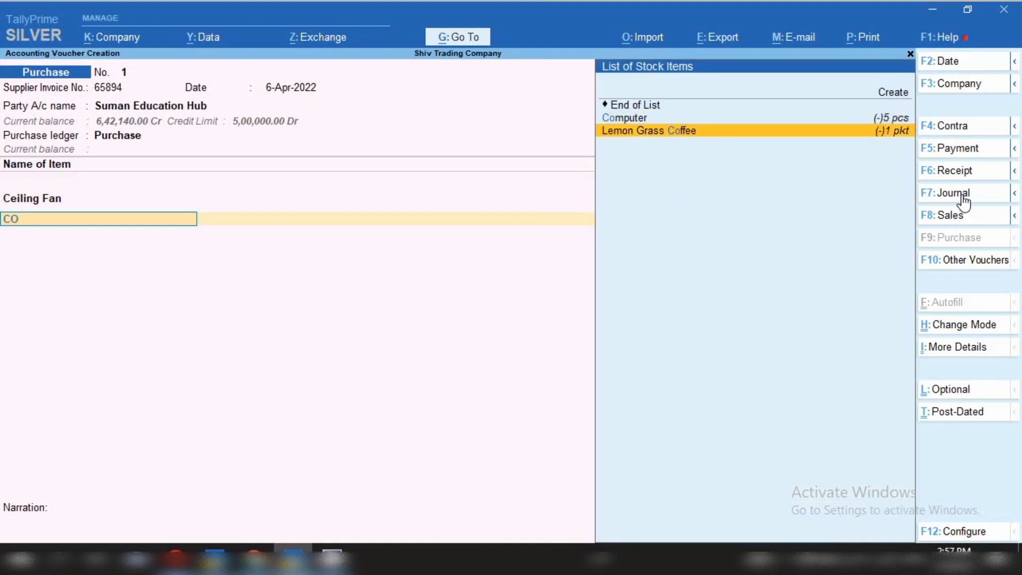
key(Return)
key(Return)
key(Return)
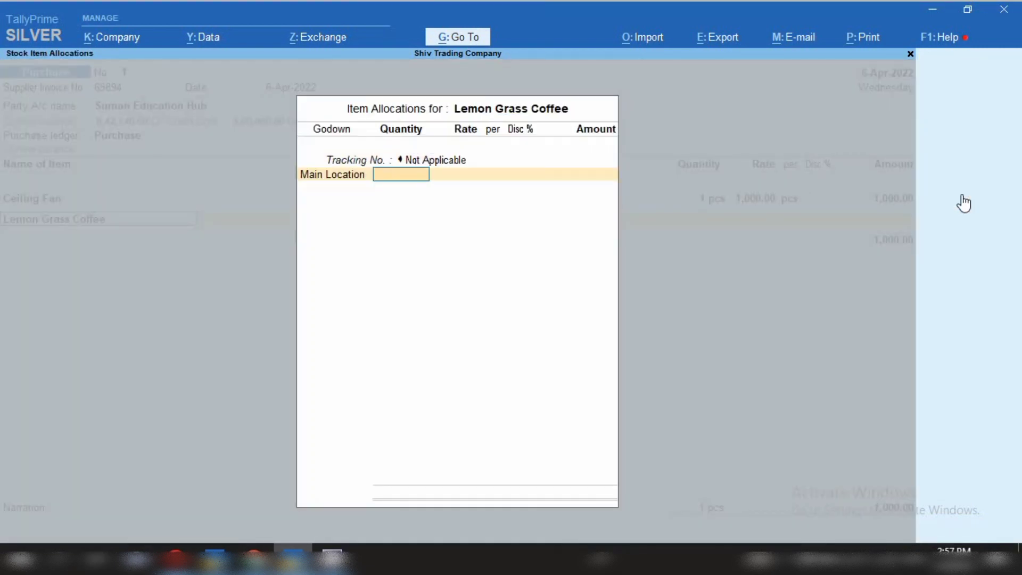
text(2)
key(Return)
text(500)
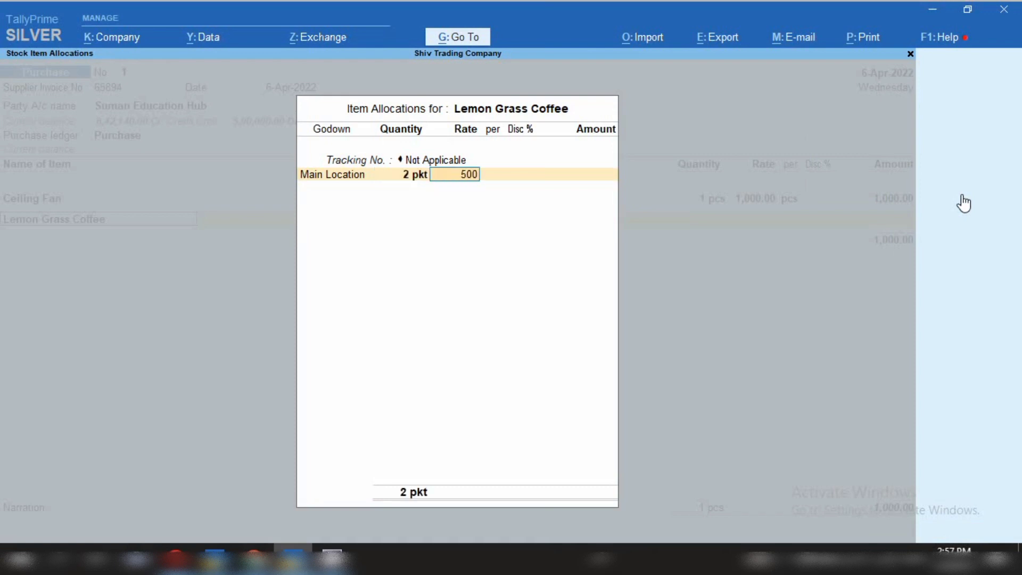
key(Return)
key(Return)
key(Return)
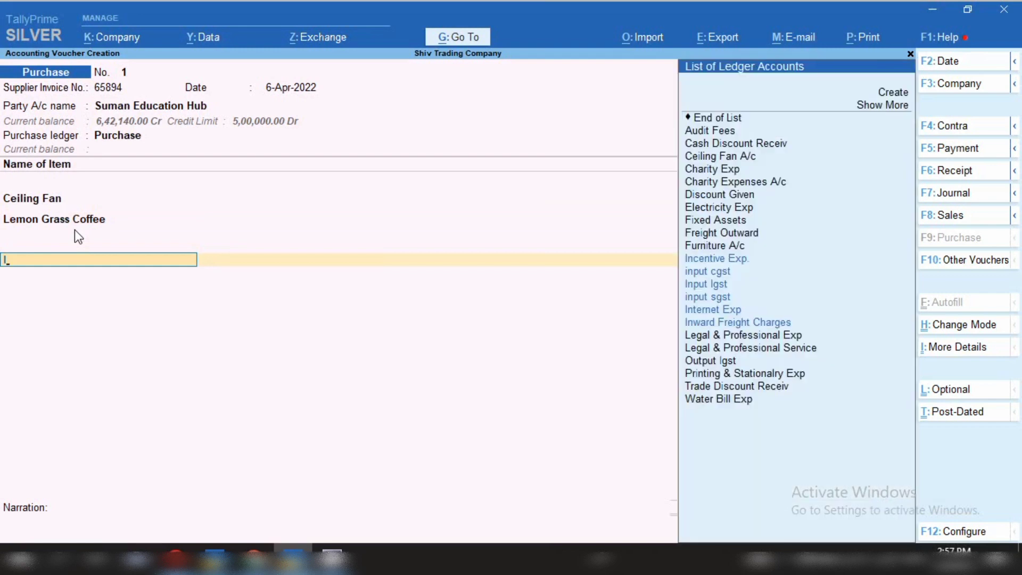
- Add the Inward Freight Charges ledger below the items with an amount of 500
key(Down)
key(Down)
key(Down)
key(Down)
key(Down)
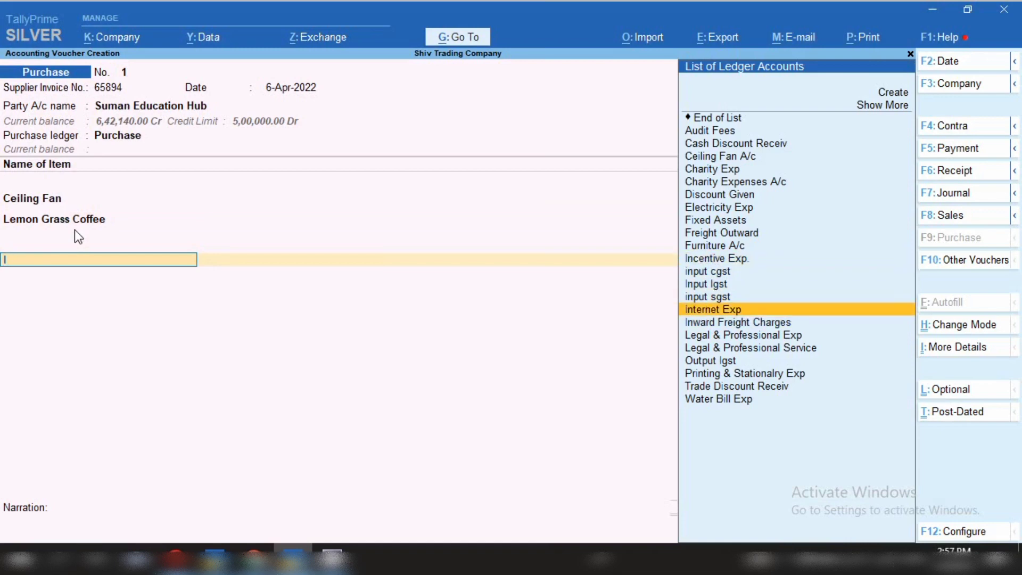
key(Return)
key(Return)
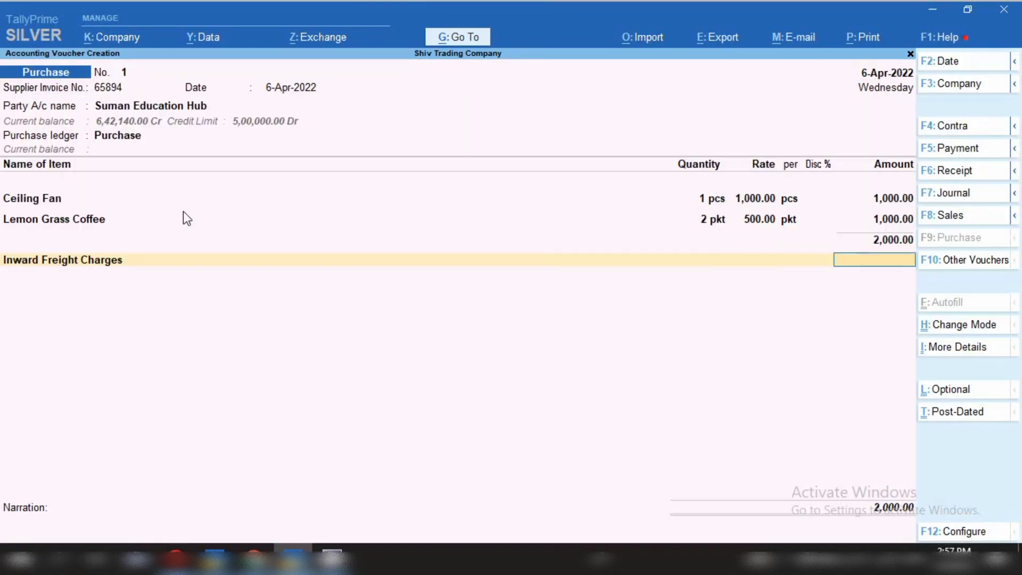
text(500)
key(Return)
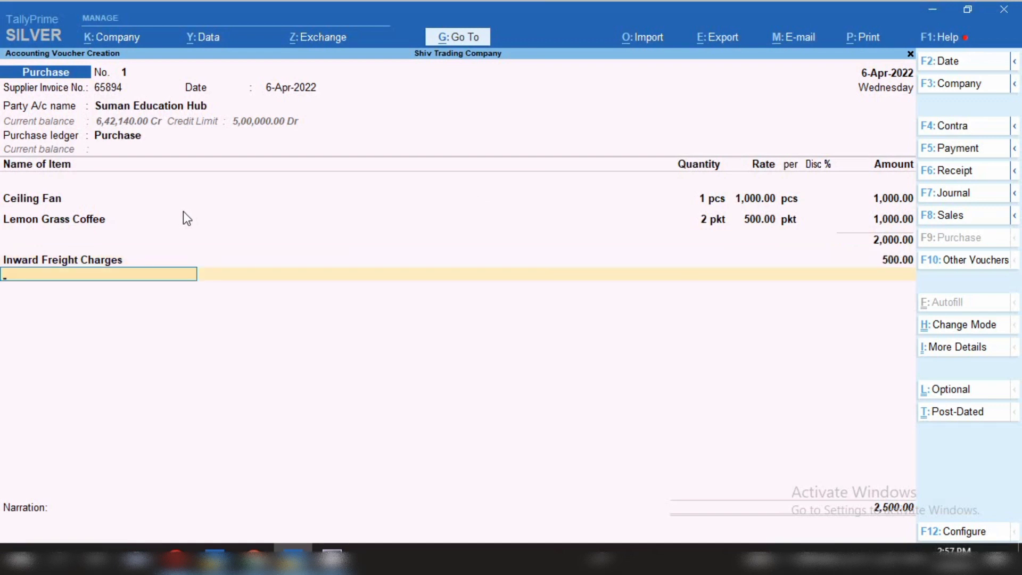
- Add the Input Igst ledger without a description and the ROUND OFF ledger, both with their automatically calculated amounts
text(IGS)
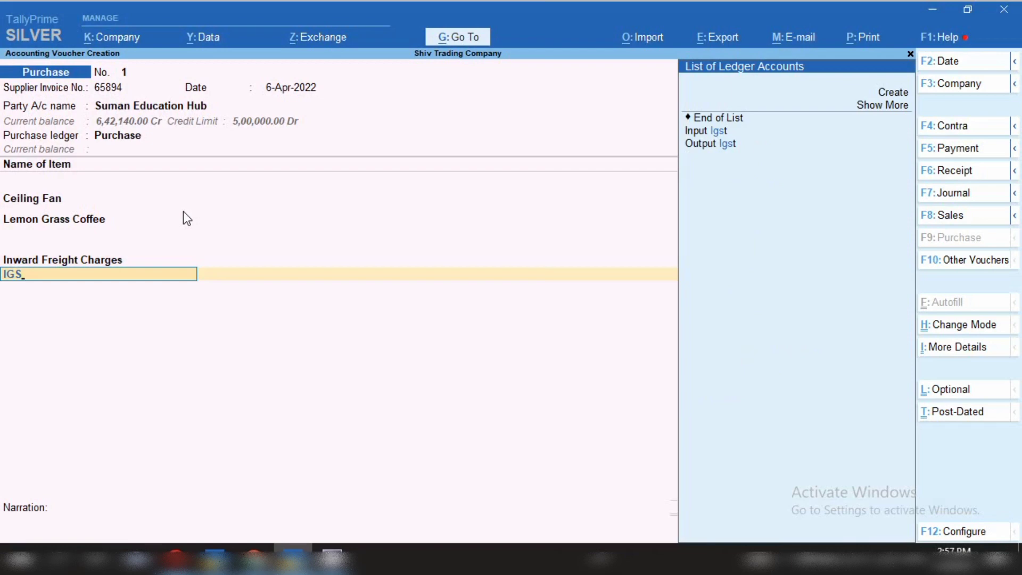
key(Return)
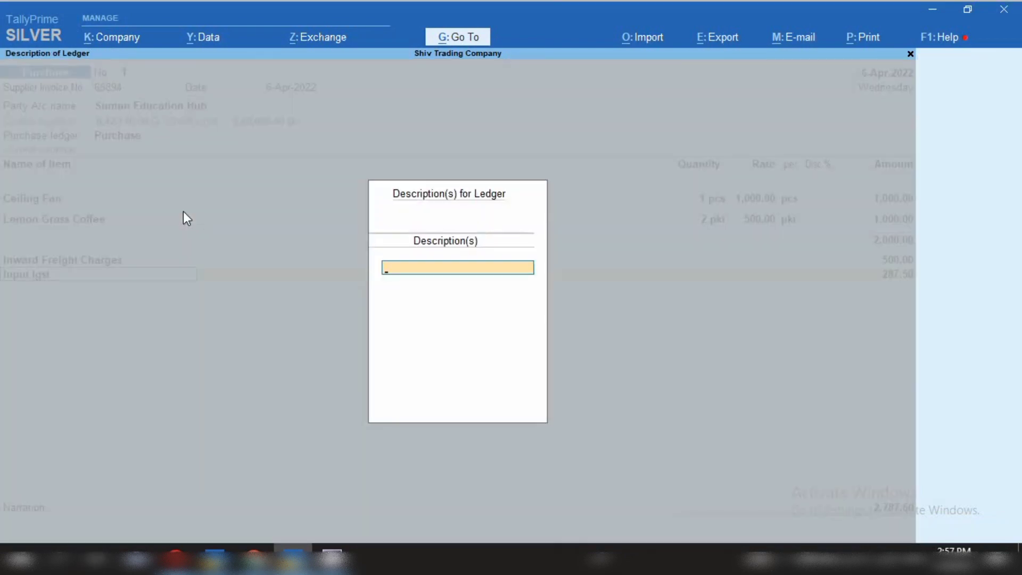
key(Return)
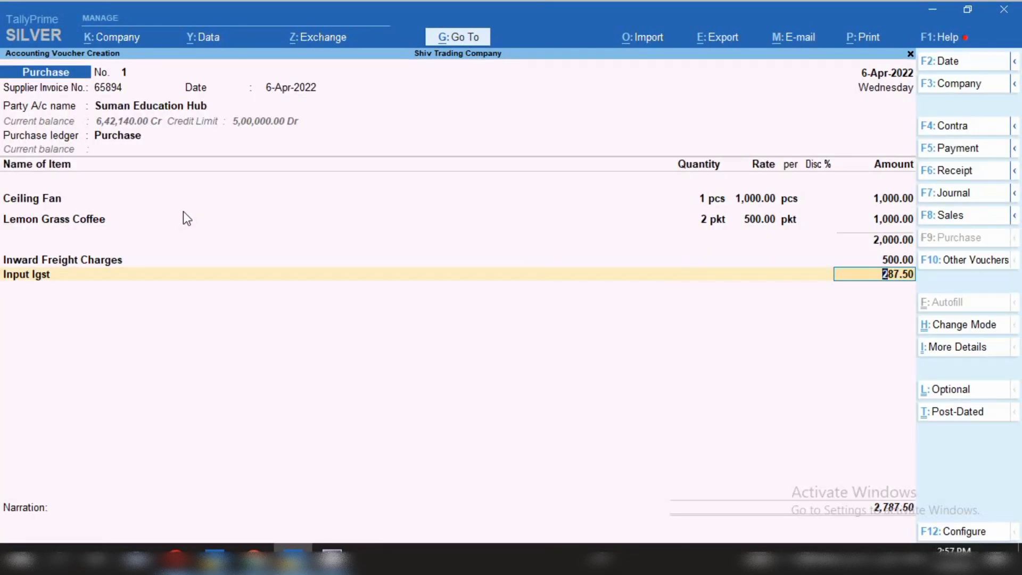
key(Return)
text(RO)
key(Return)
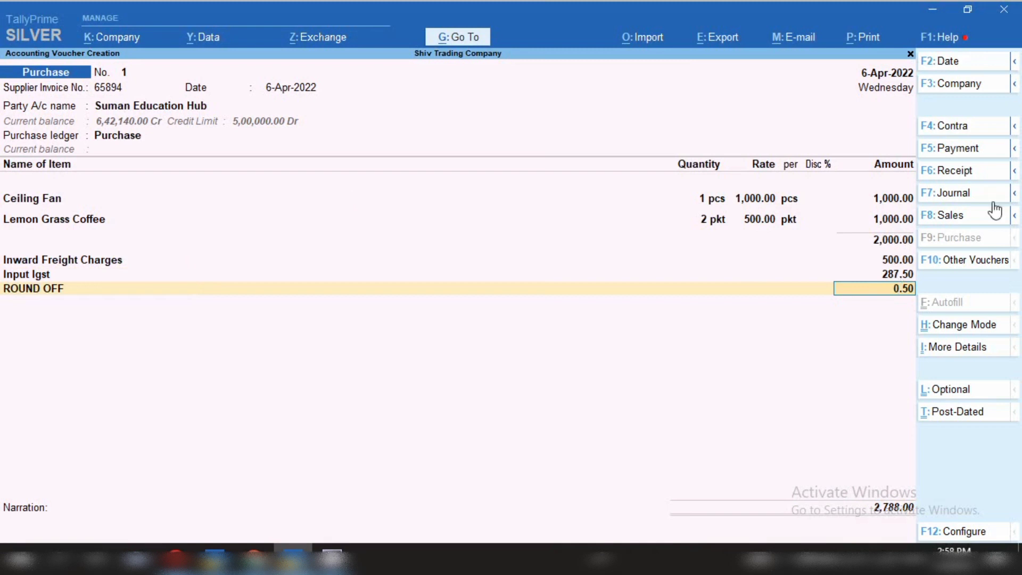
- Open the voucher's detailed GST - Tax Analysis and examine how freight and integrated tax are apportioned to each item
click(941, 354)
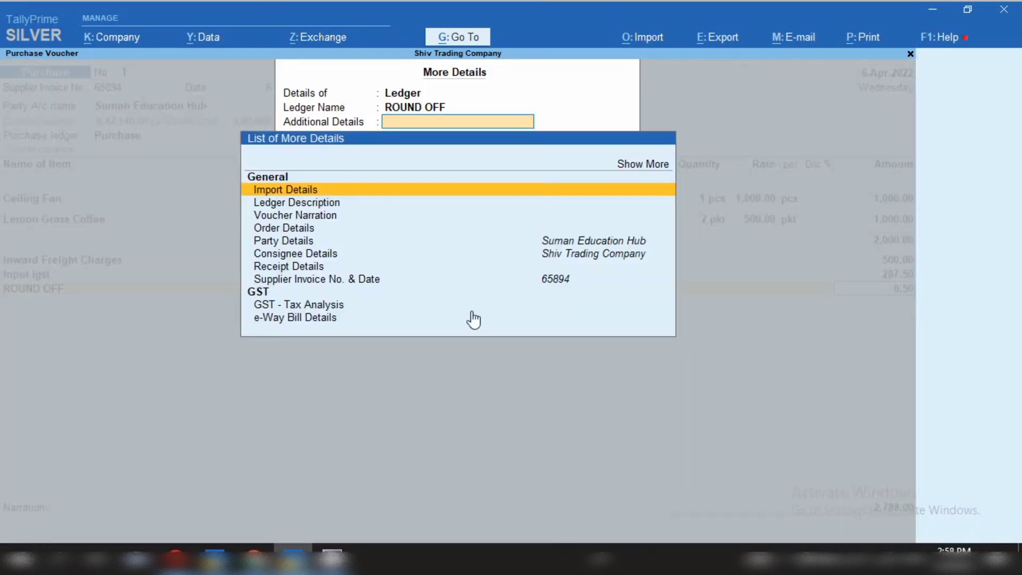
click(308, 308)
click(307, 308)
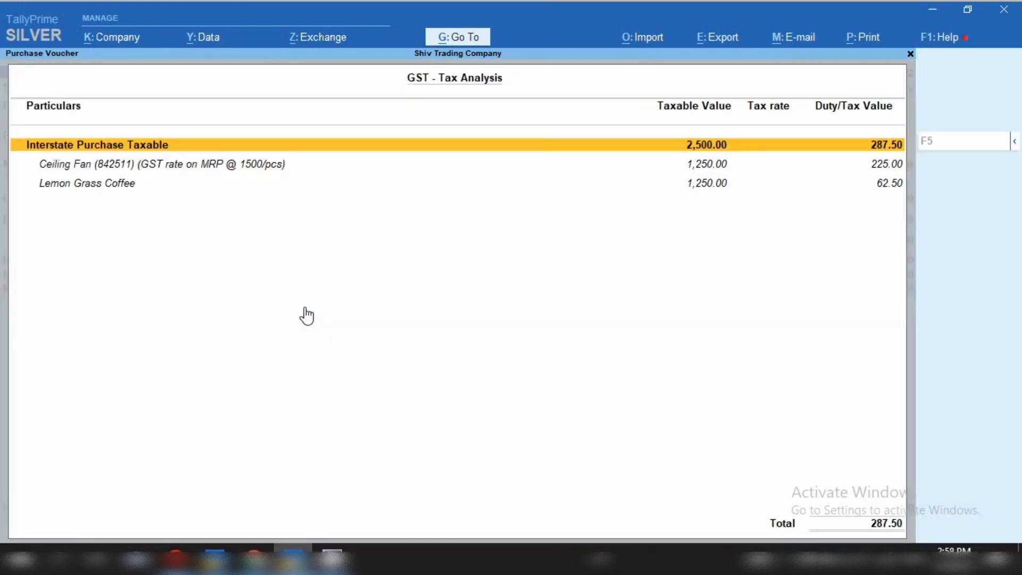
click(1014, 144)
click(851, 165)
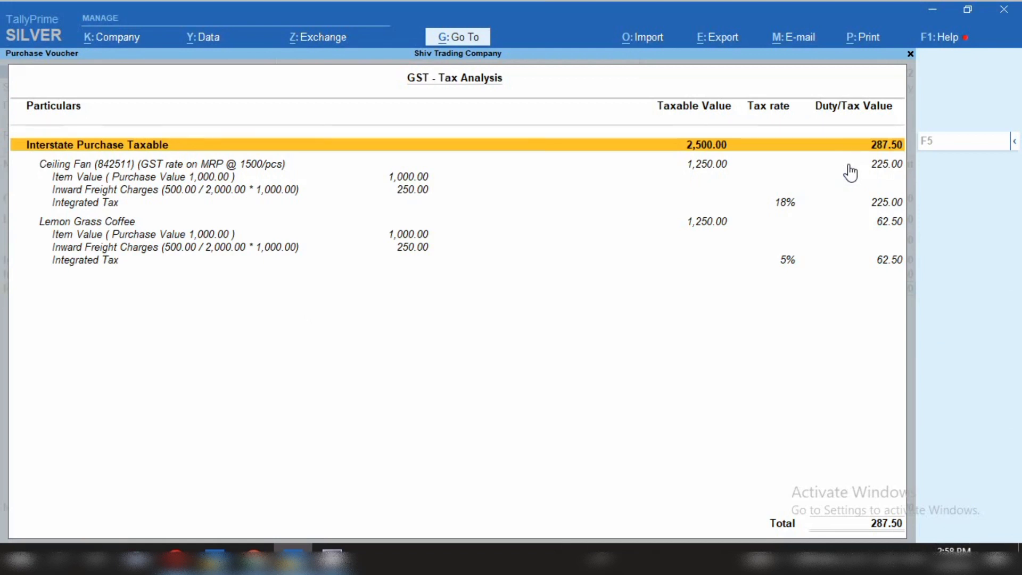
click(849, 165)
click(849, 166)
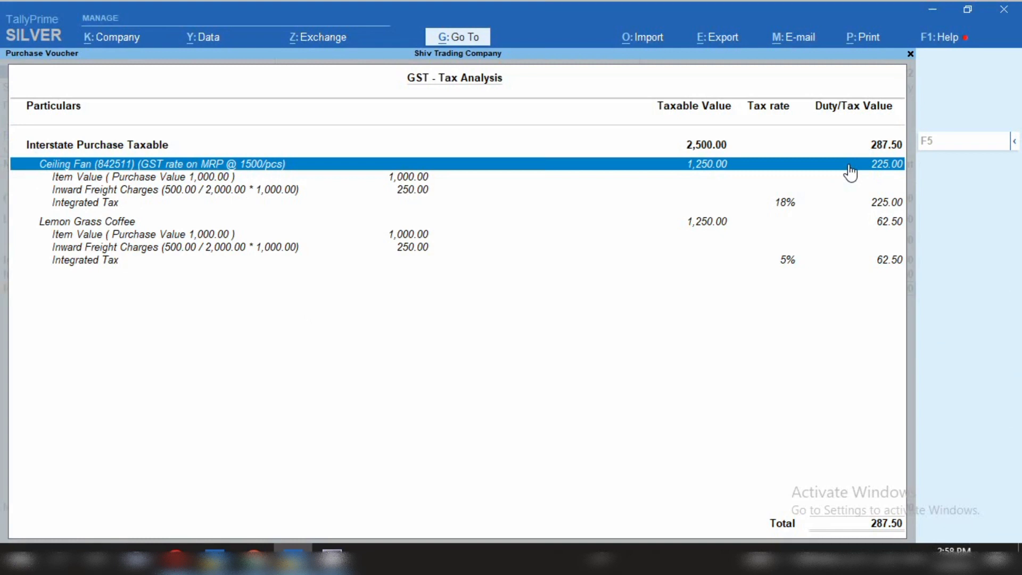
key(Down)
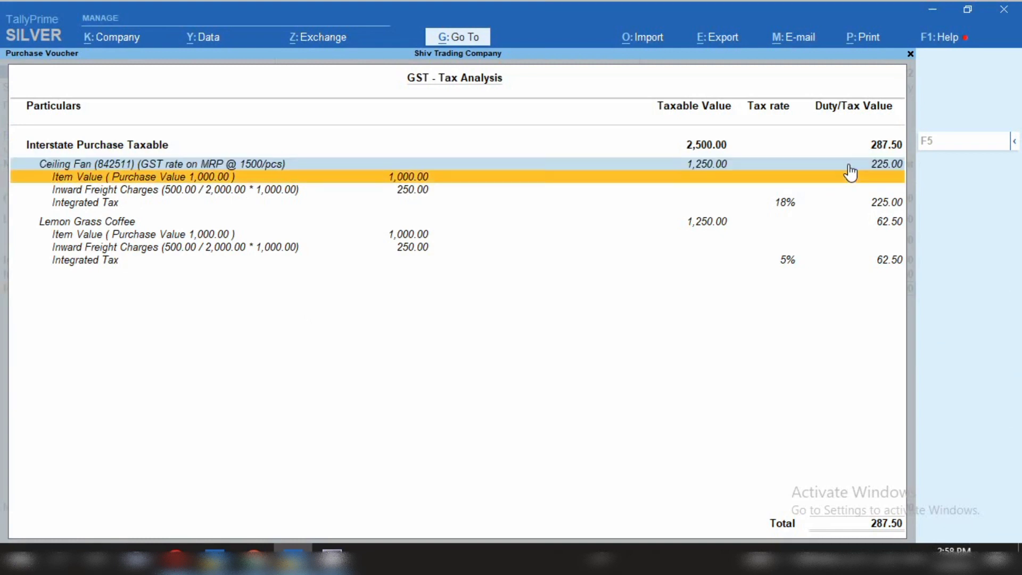
key(Down)
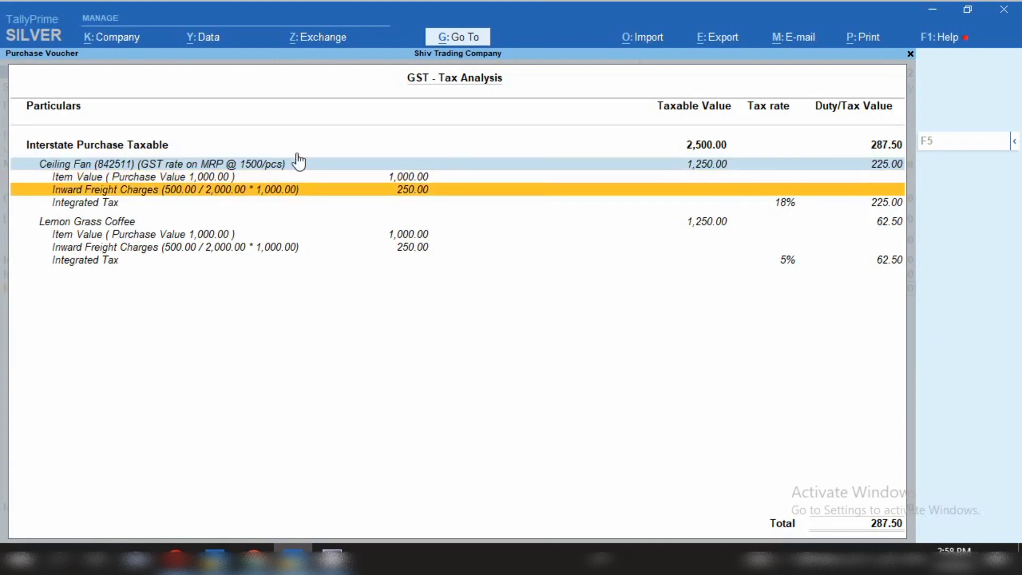
click(93, 224)
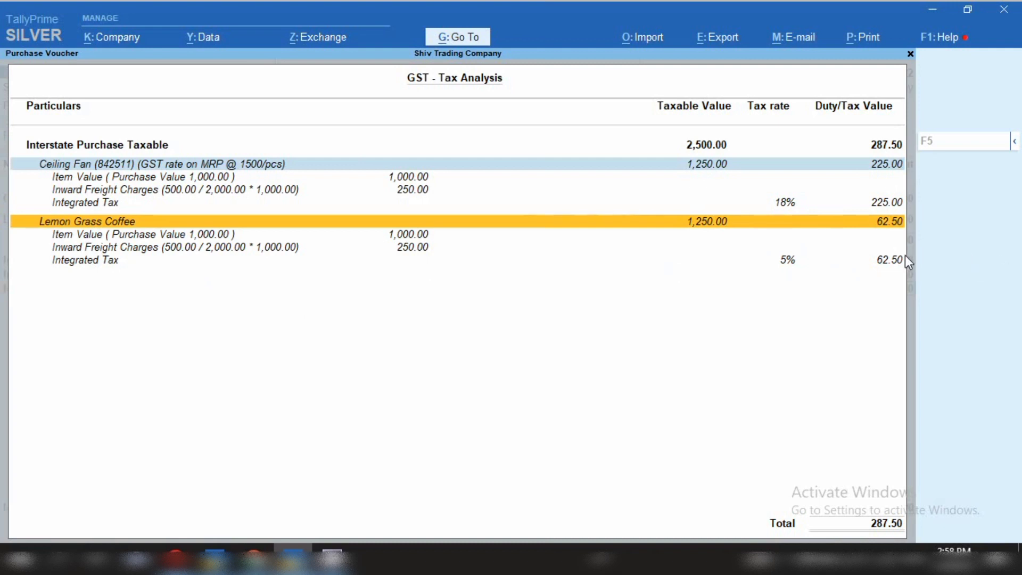
key(Escape)
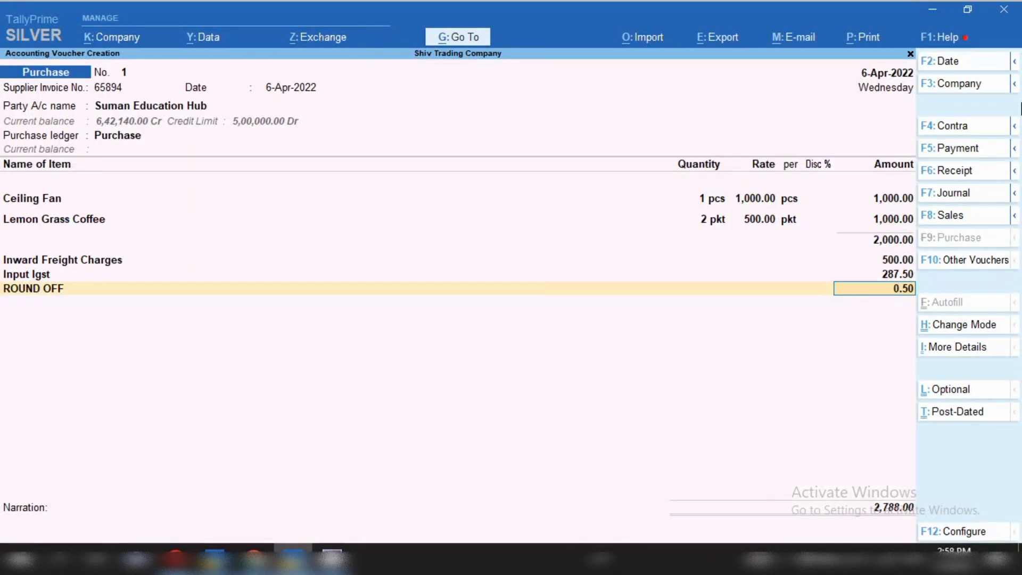
- Open printing for the purchase voucher and preview its invoice
click(851, 47)
key(Return)
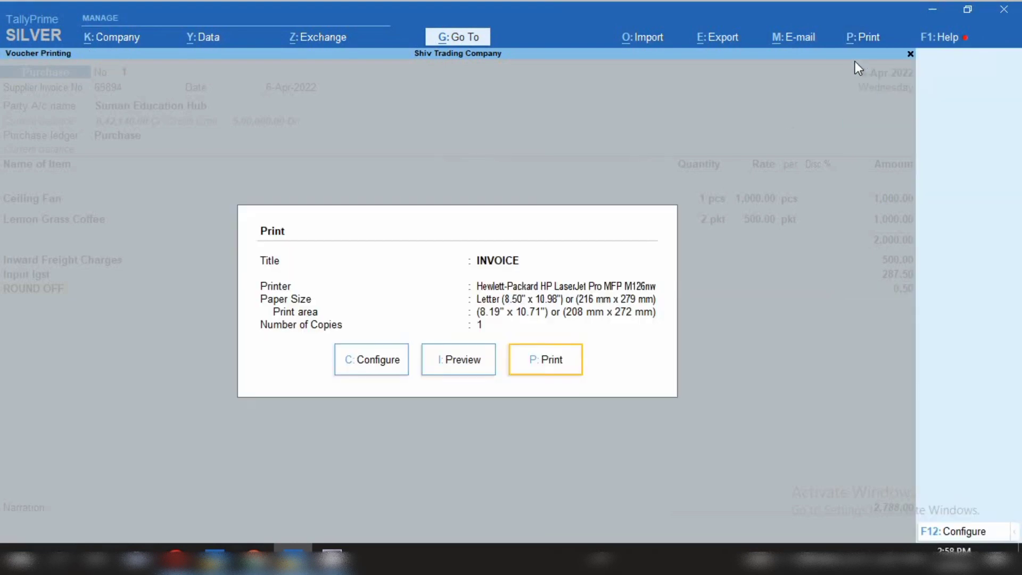
click(458, 360)
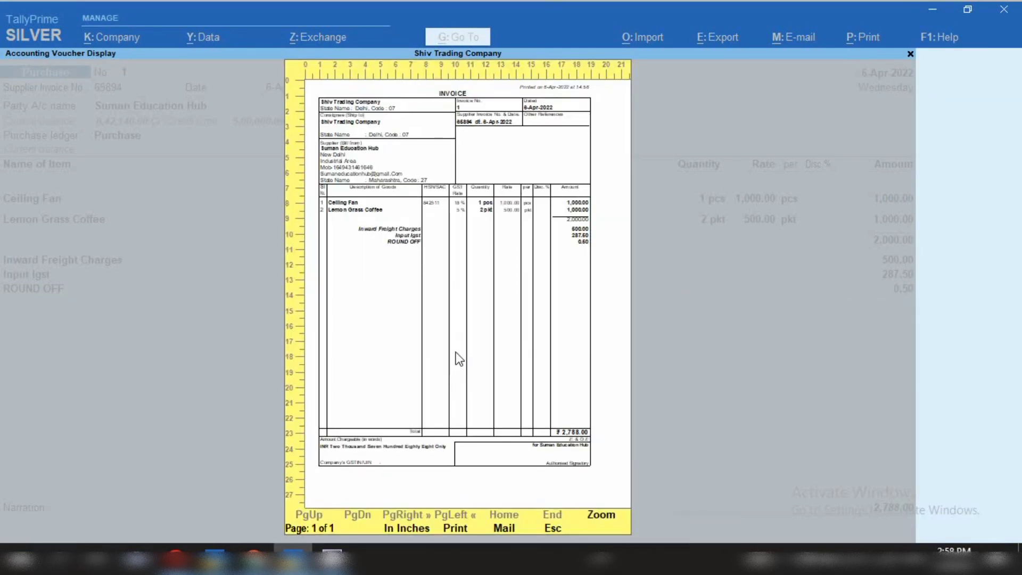
- Enlarge the invoice preview to examine its items, freight, IGST and round-off, then return to the purchase voucher and open its print options
click(458, 360)
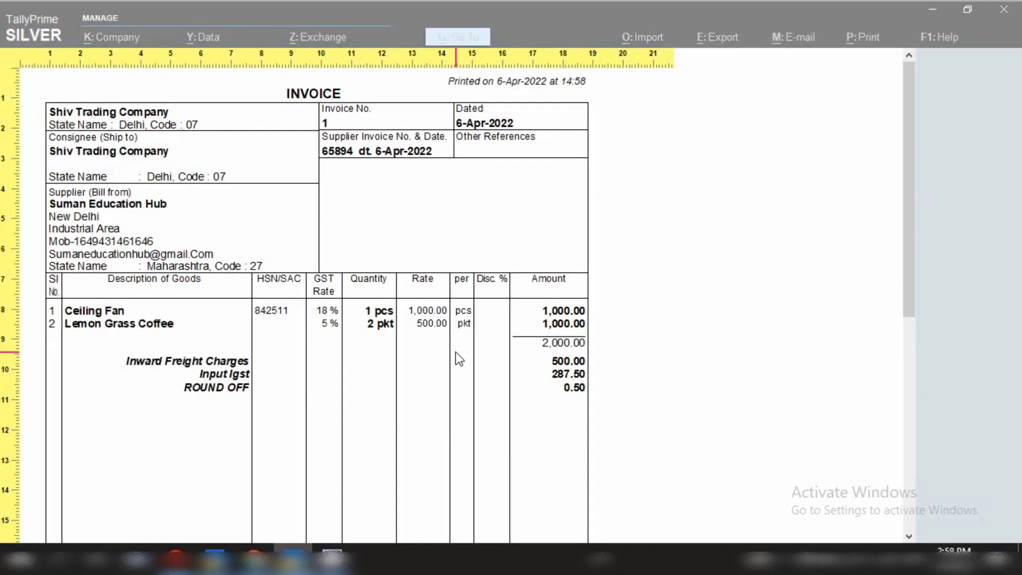
scroll(456, 354, down, 1)
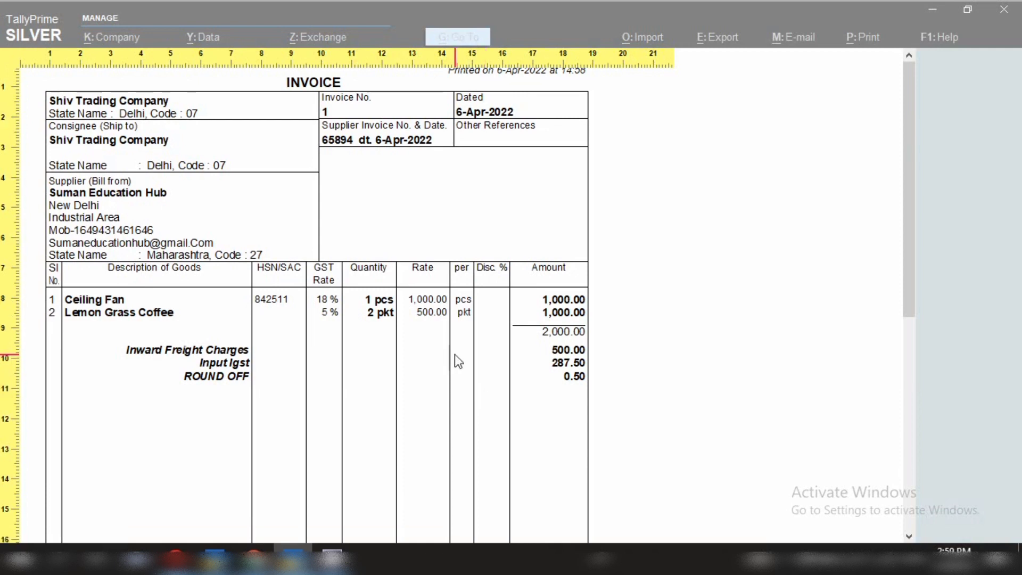
scroll(455, 354, down, 1)
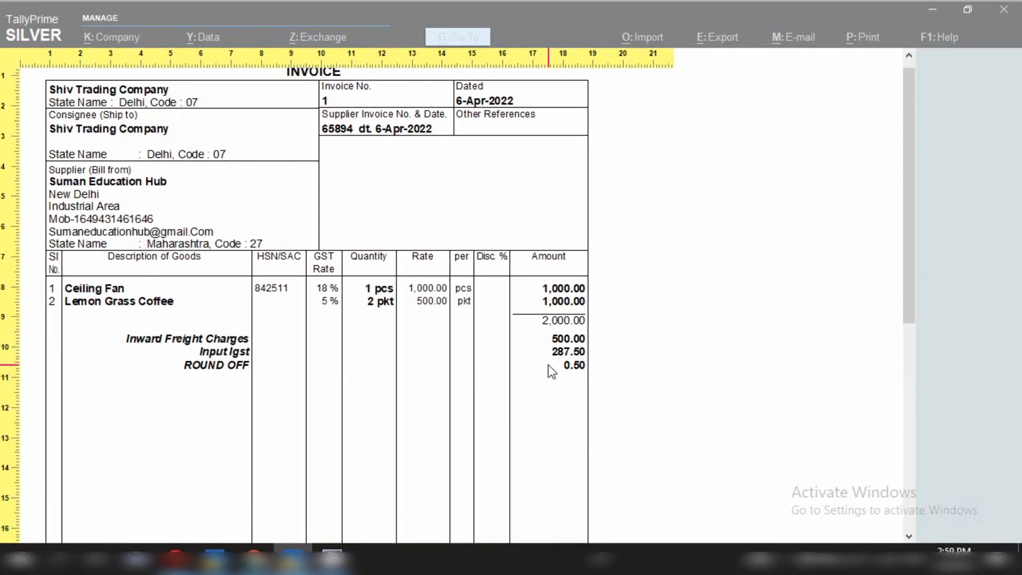
scroll(553, 358, down, 9)
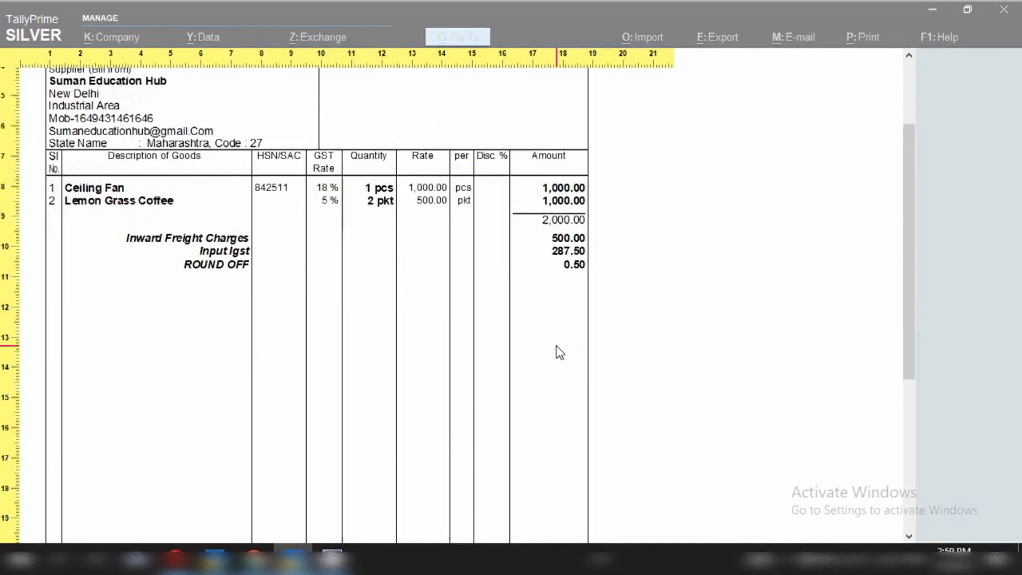
scroll(559, 351, down, 2)
key(alt+z)
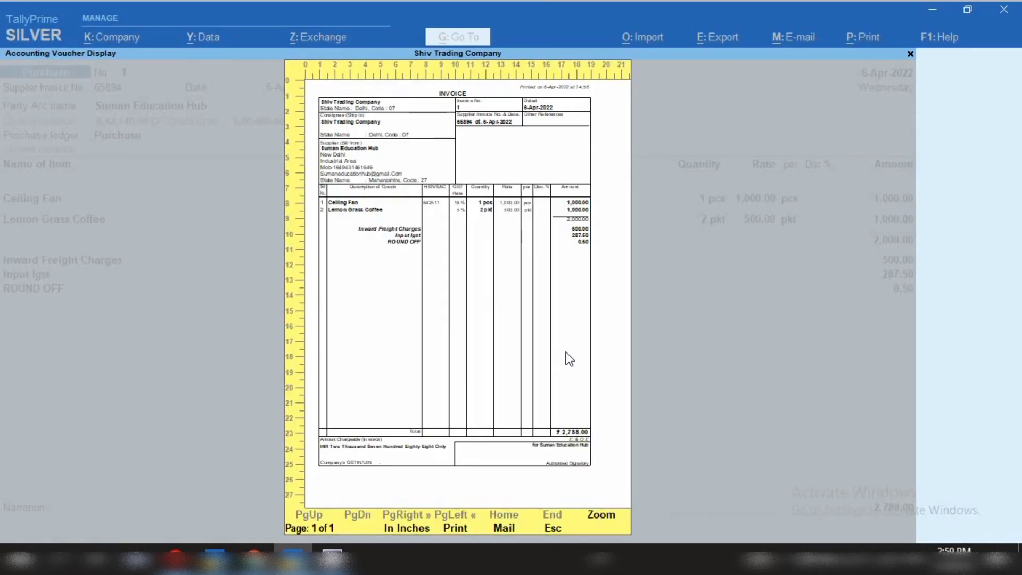
key(Escape)
key(Escape)
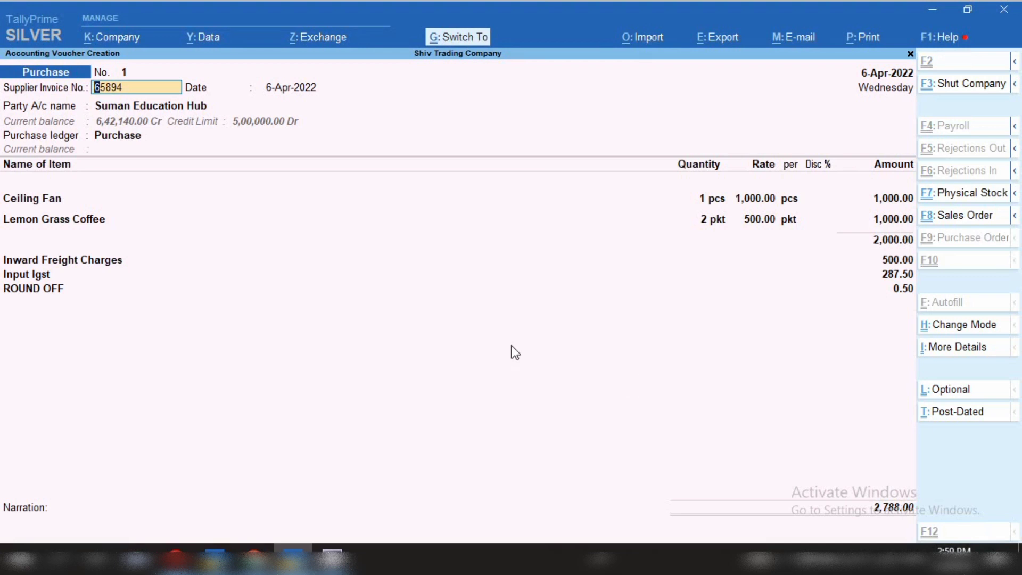
key(alt+p)
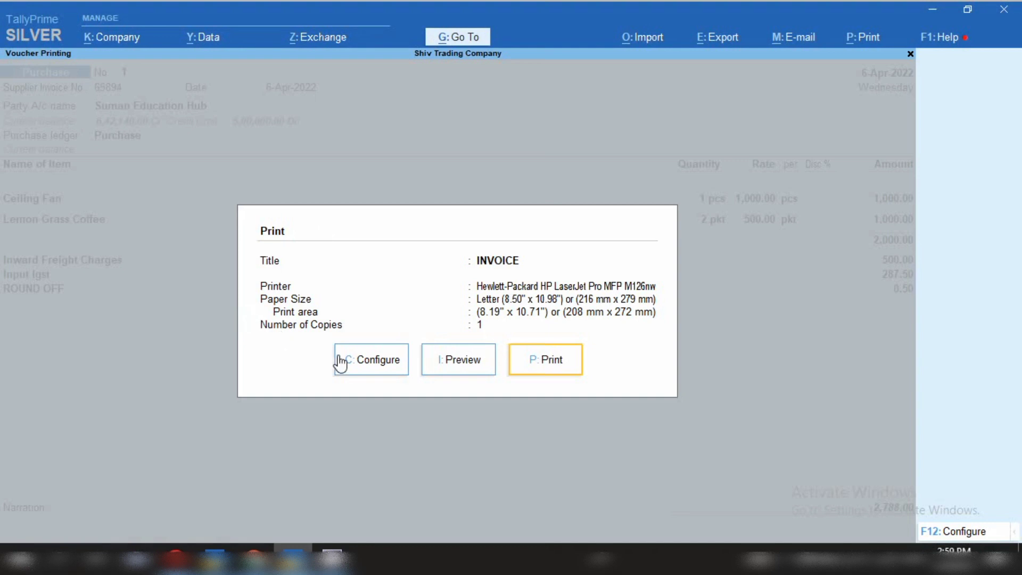
- Open the Balance Sheet and drill down through Current Liabilities to the Sundry Creditors group
click(459, 37)
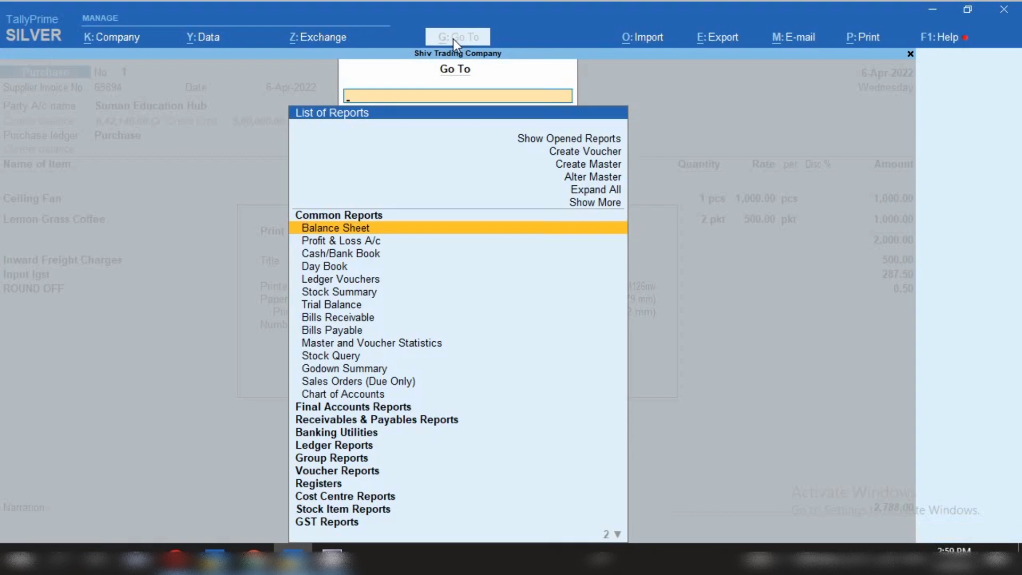
key(Return)
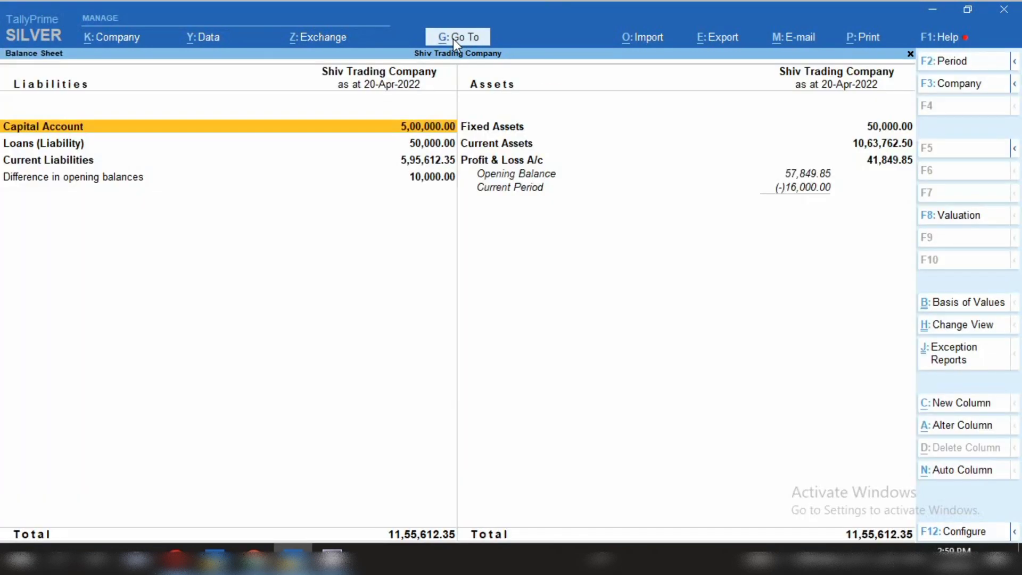
key(Down)
key(Down)
key(Return)
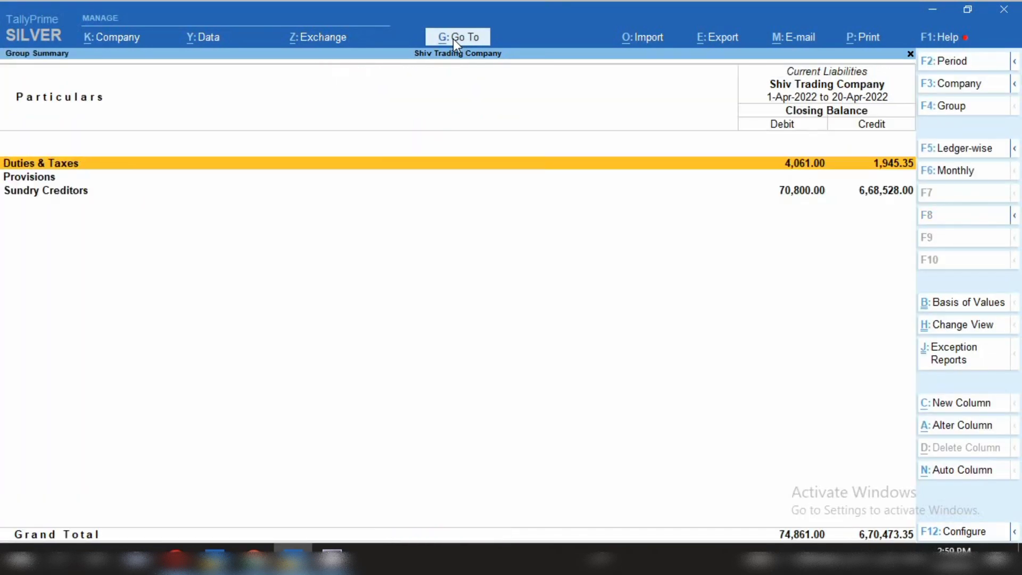
key(Down)
key(Down)
key(Return)
- Check the 6-Apr-2022 purchase entry in Suman Education Hub's April ledger vouchers, then return to Sundry Creditors
key(Down)
key(Down)
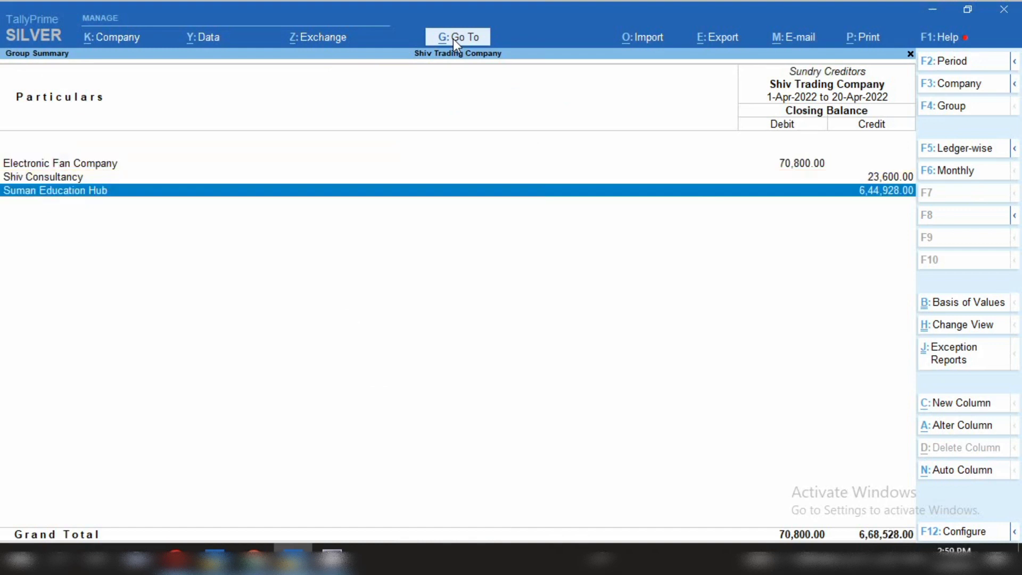
key(Return)
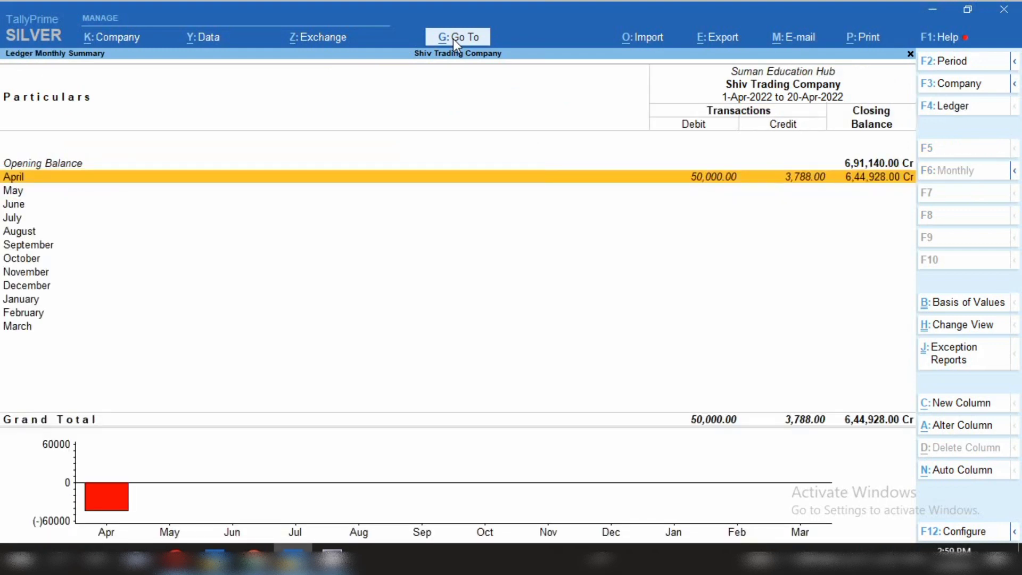
key(Return)
key(Down)
key(Down)
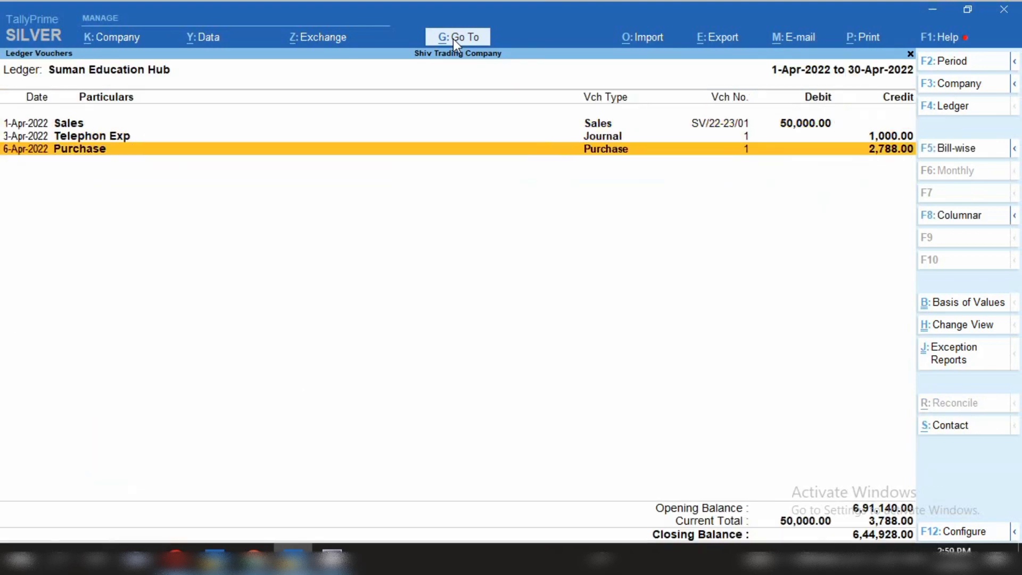
key(Escape)
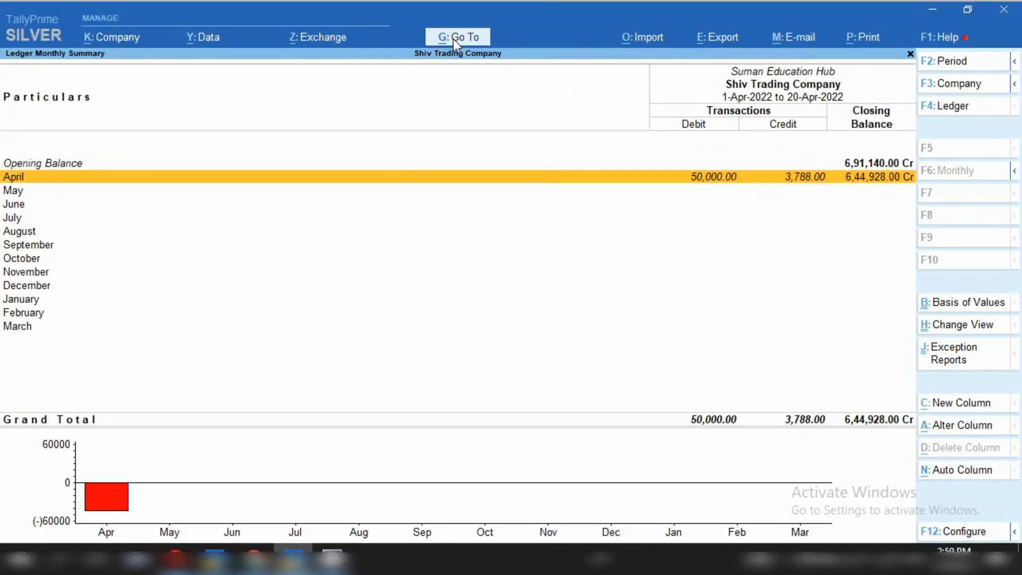
key(Escape)
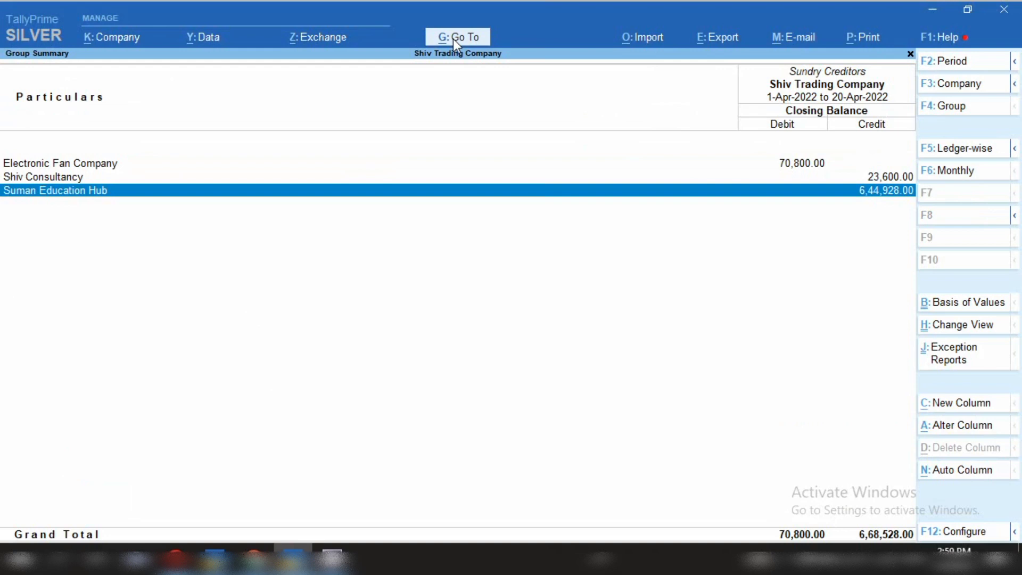
- Find the GST return reports with "GSTR" and open GSTR-2
key(alt+g)
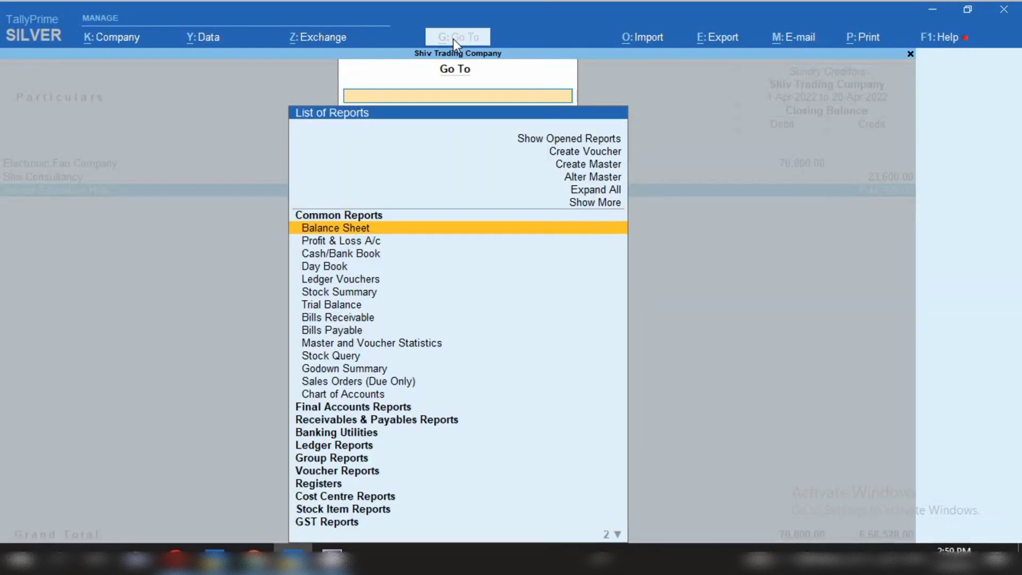
text(GSTR)
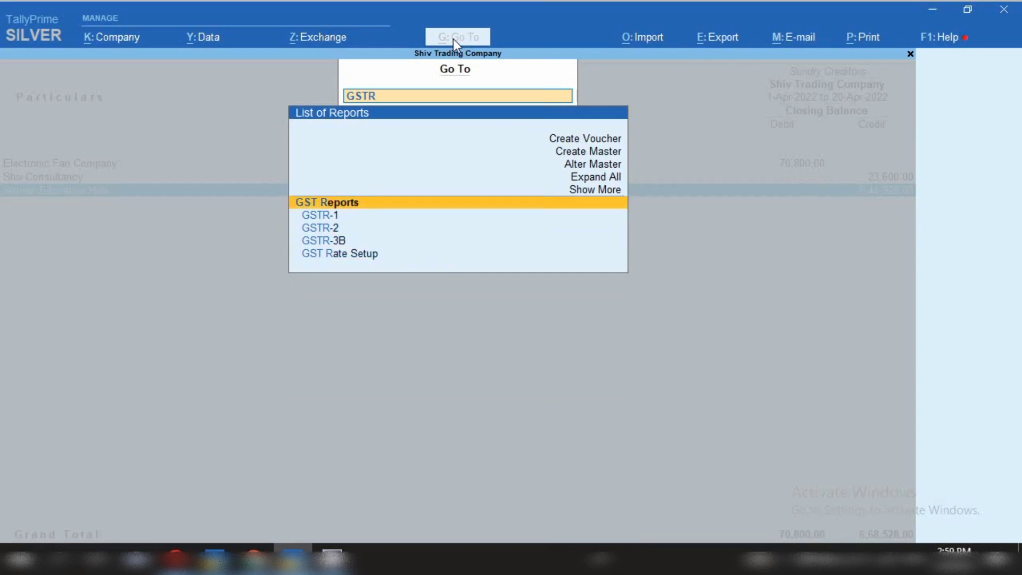
key(Down)
key(Down)
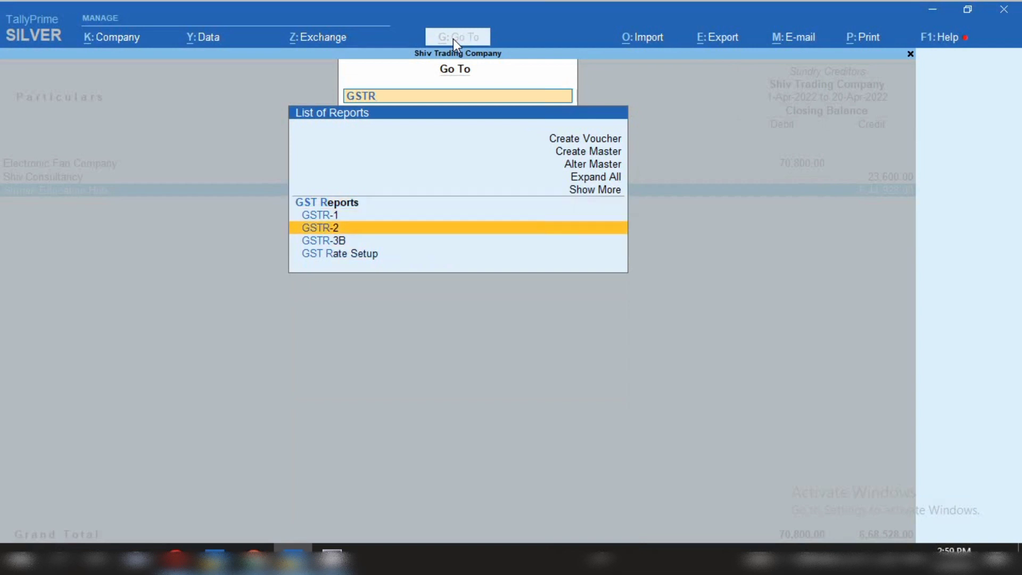
key(Return)
key(Down)
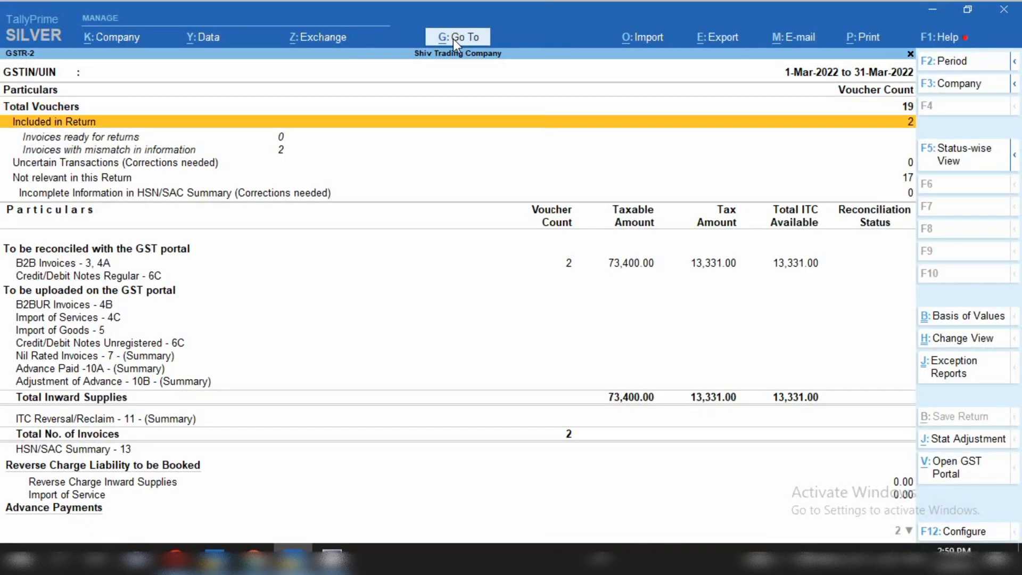
- Set the GSTR-2 report period from 1-Apr-2022 to 20-Apr-2022
key(F2)
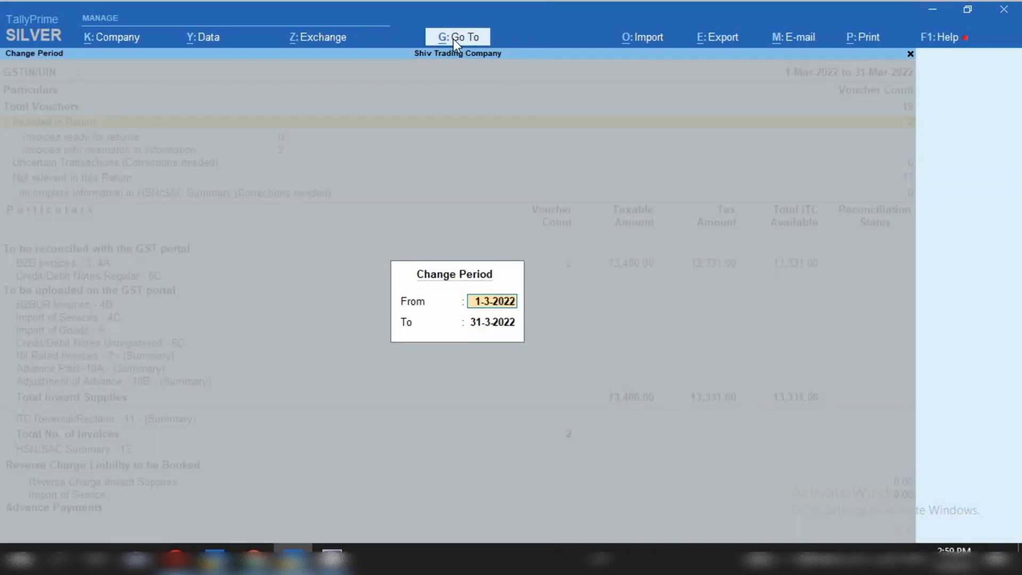
text(1.4.22)
key(Return)
key(BackSpace)
text(20)
key(Return)
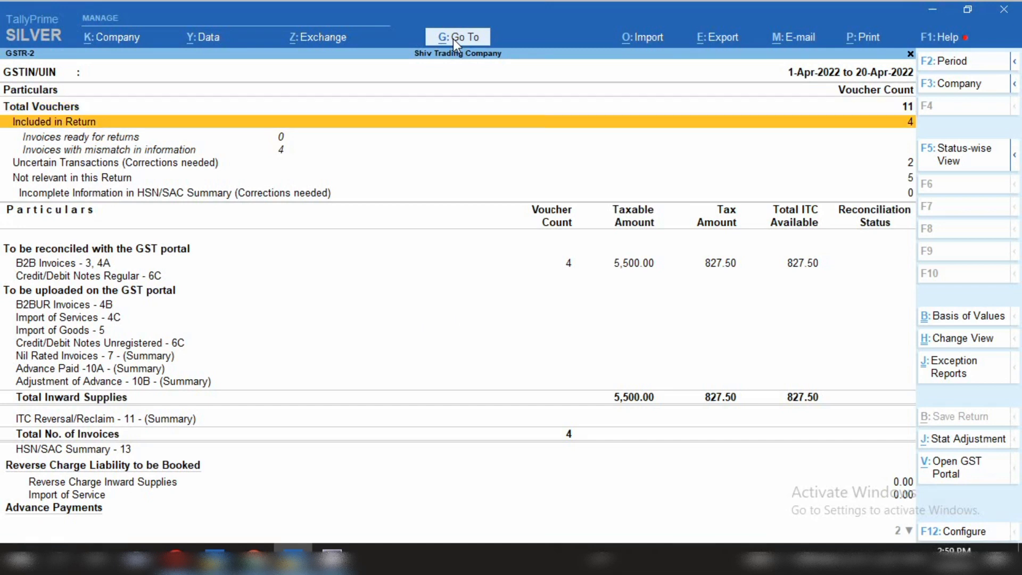
- Drill down from the B2B Invoices - 3, 4A row to Suman Education Hub's individual invoices
key(Down)
key(Down)
key(Down)
key(Down)
key(Down)
key(Down)
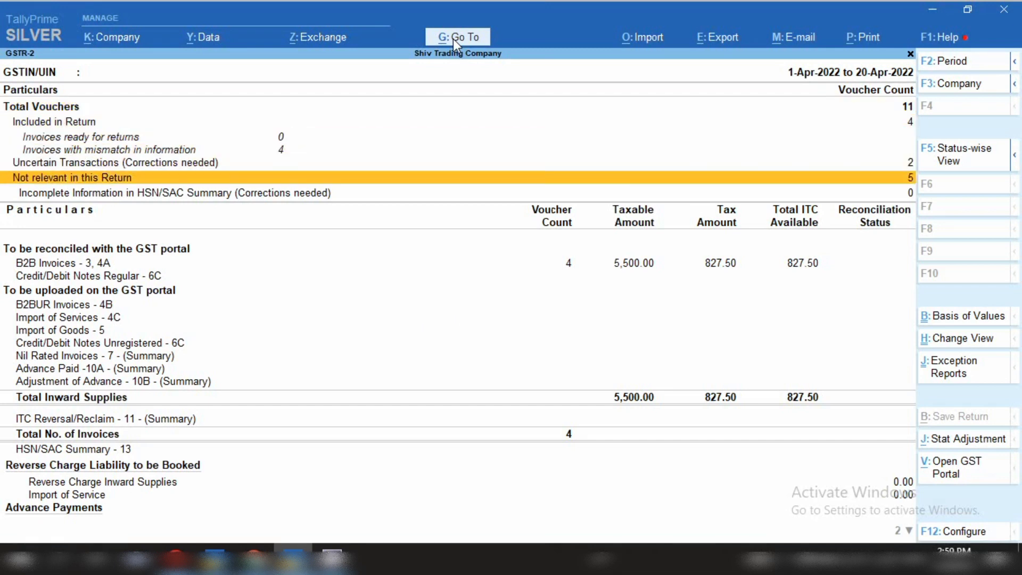
key(Up)
key(Up)
key(Return)
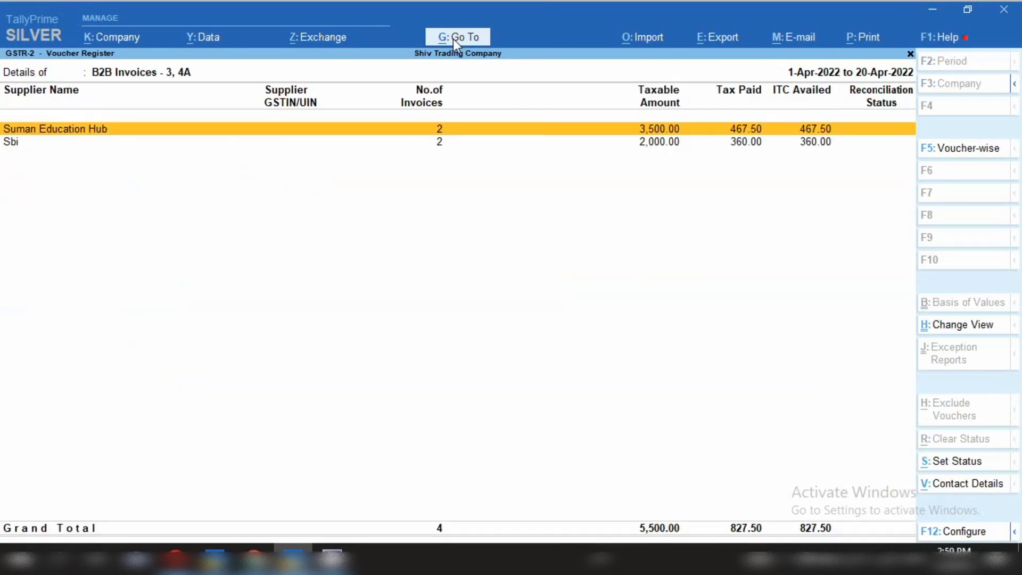
key(Return)
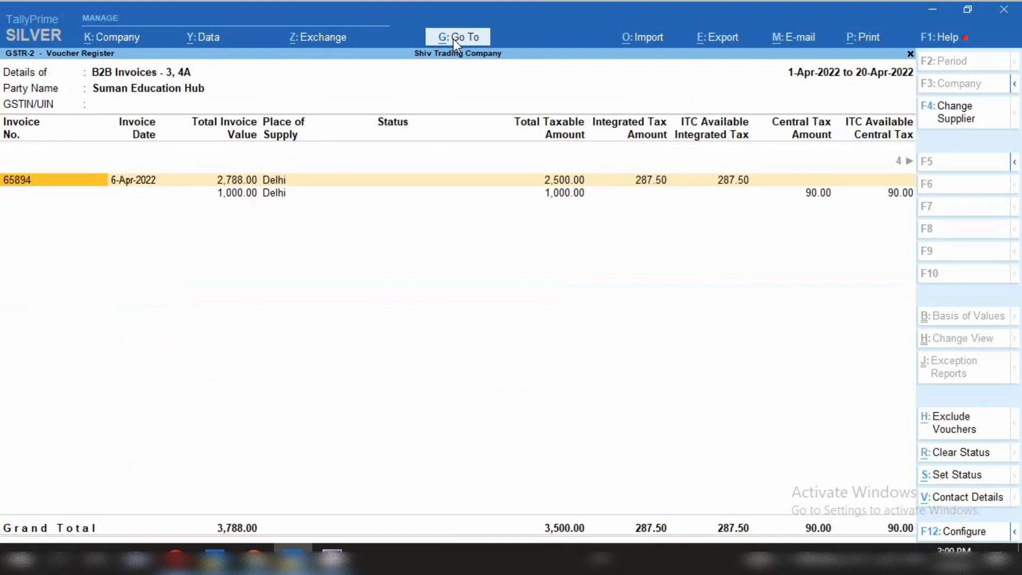
- Review the supplier's journal voucher without altering it, then open purchase invoice 65894 from the register
key(Down)
key(Return)
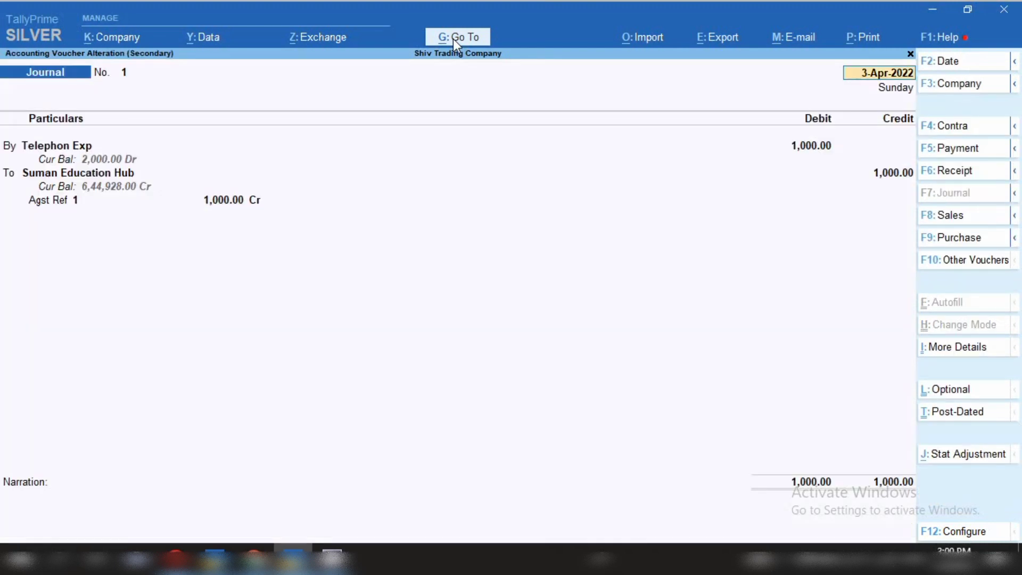
key(Escape)
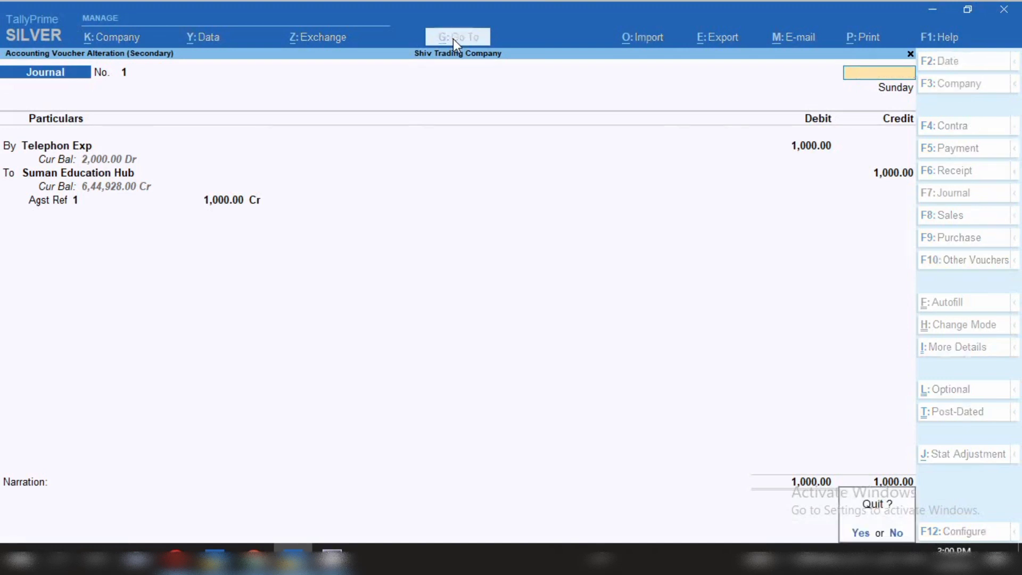
key(Return)
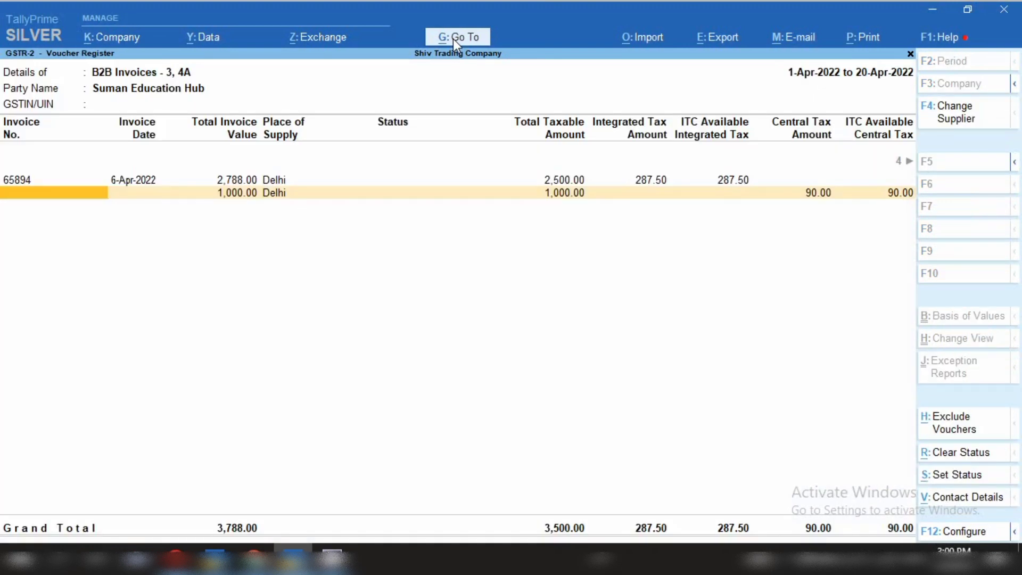
key(Up)
key(Return)
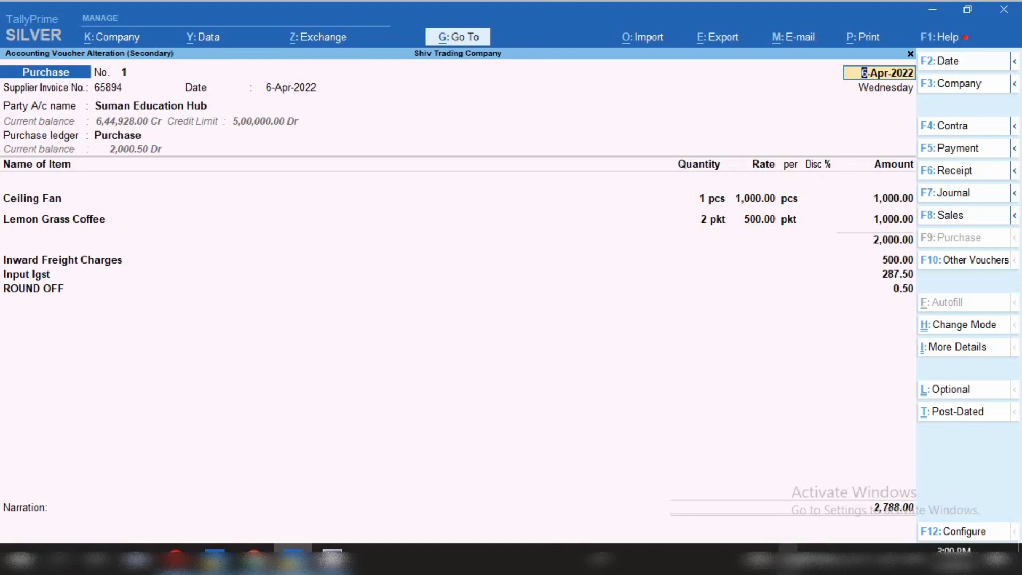
click(791, 559)
right_click(810, 523)
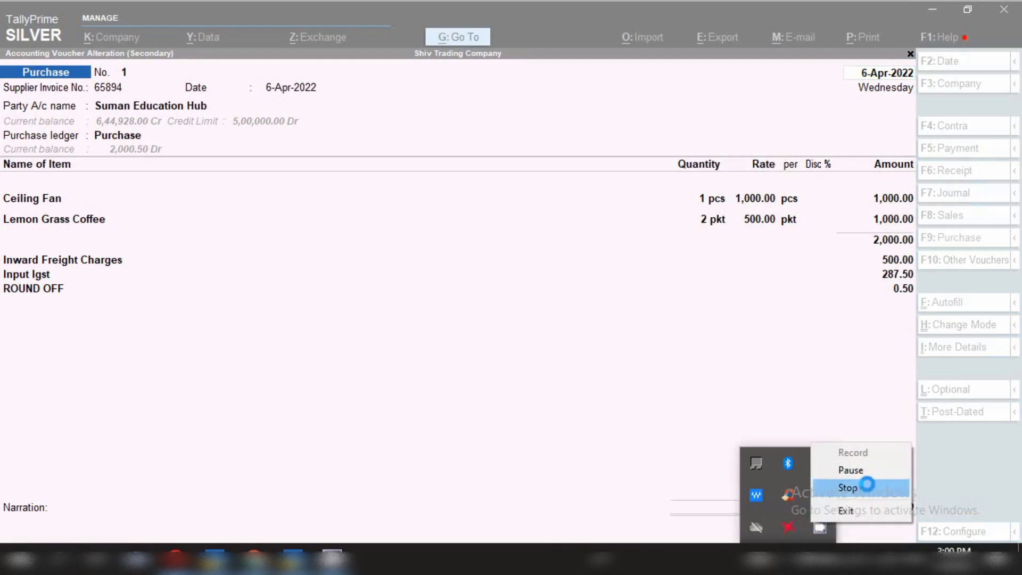